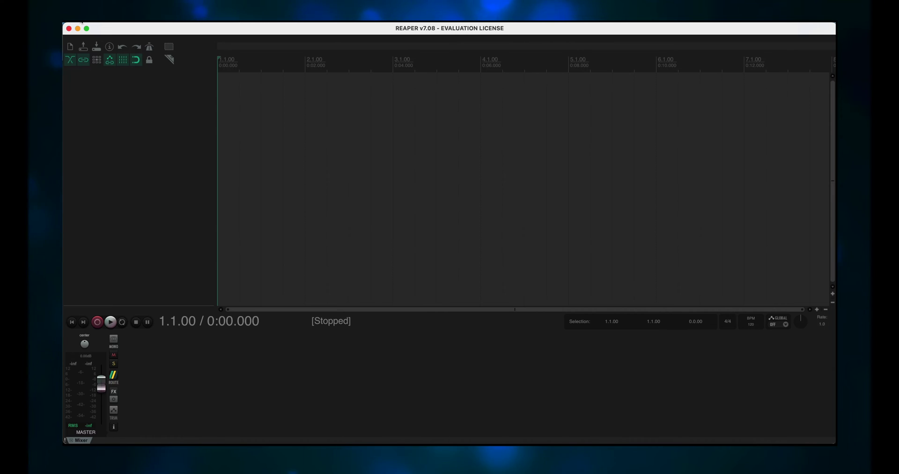
Step: Configure the audio device preferences for separate input and output devices, with Tone Master Pro as input and Studio 1810c as output
click(82, 22)
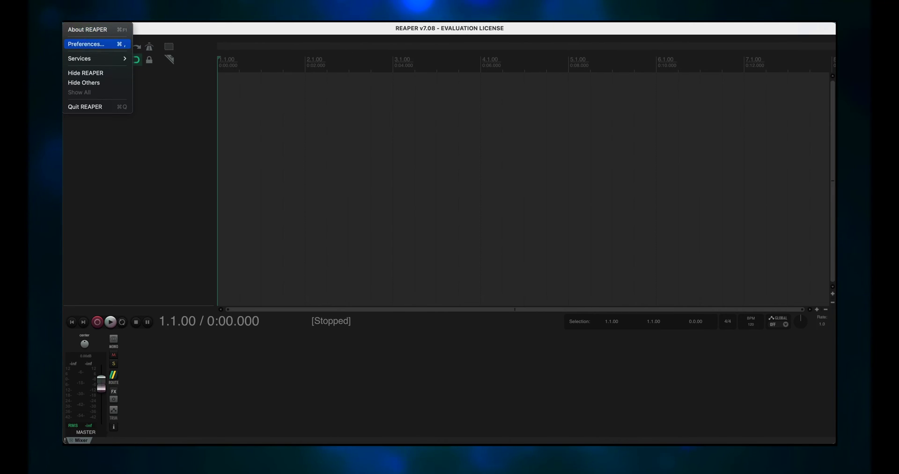
click(86, 44)
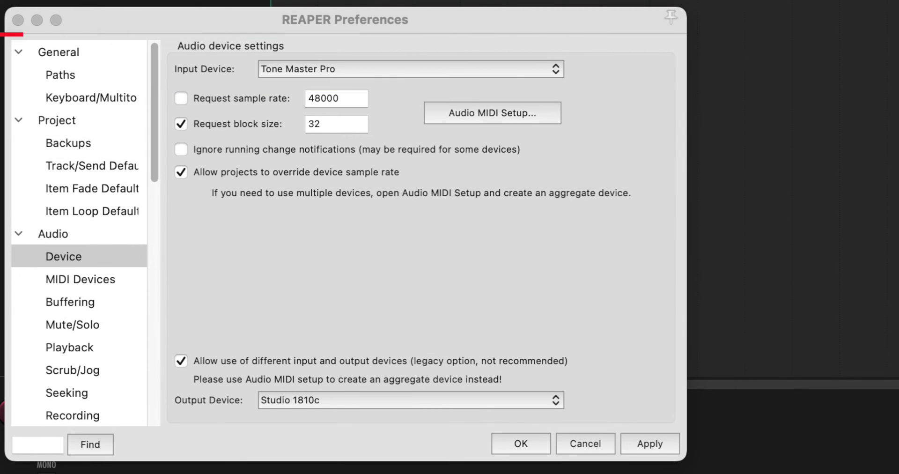
click(181, 361)
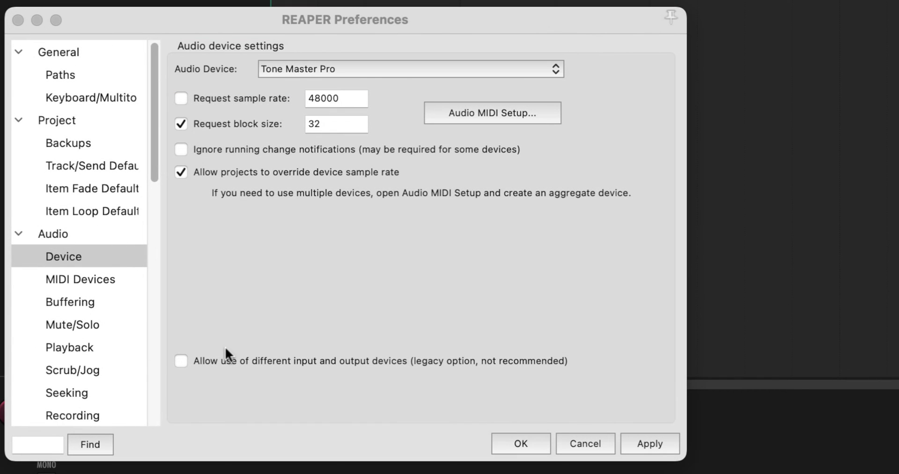
click(181, 360)
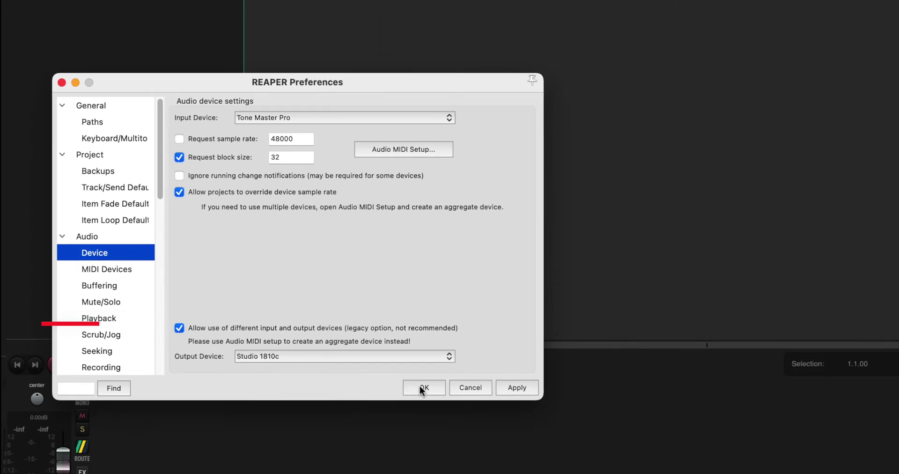
click(520, 442)
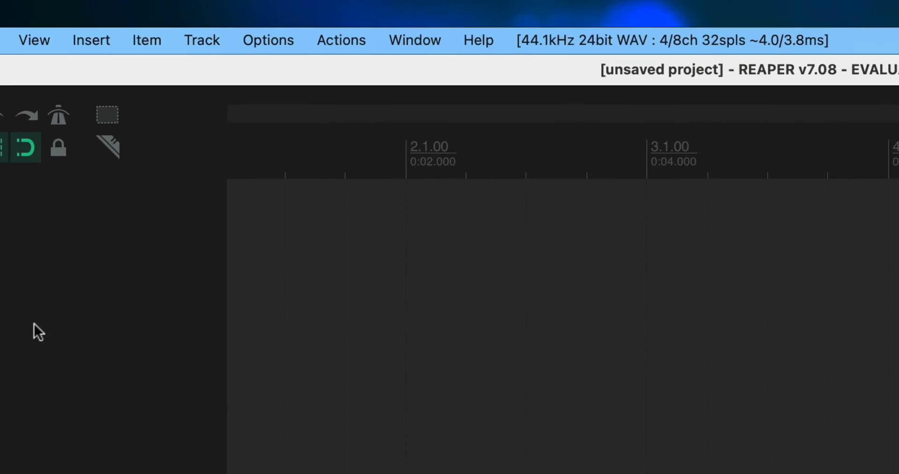
Step: Add a new record-armed track that takes the stereo input Analogue 1 / Analogue 2
click(197, 51)
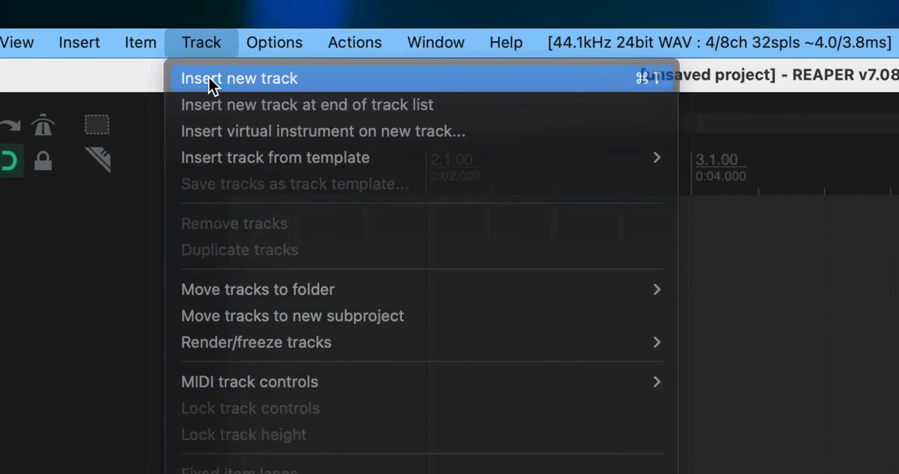
click(208, 99)
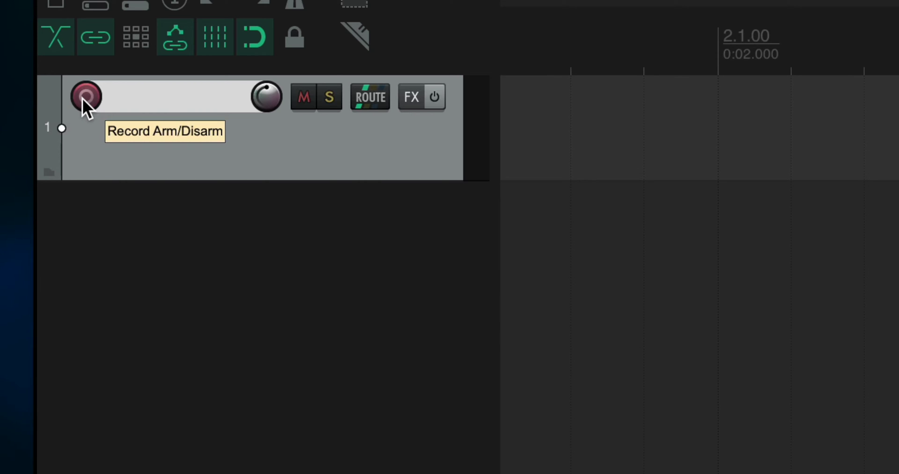
click(83, 99)
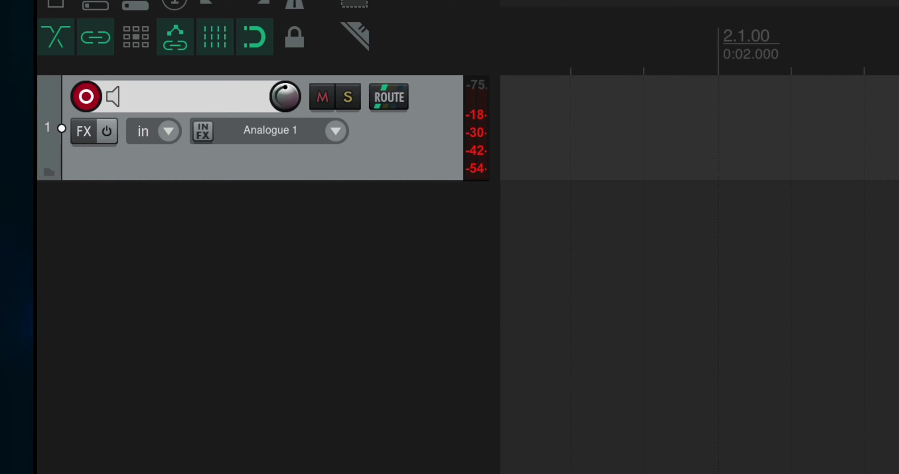
right_click(86, 96)
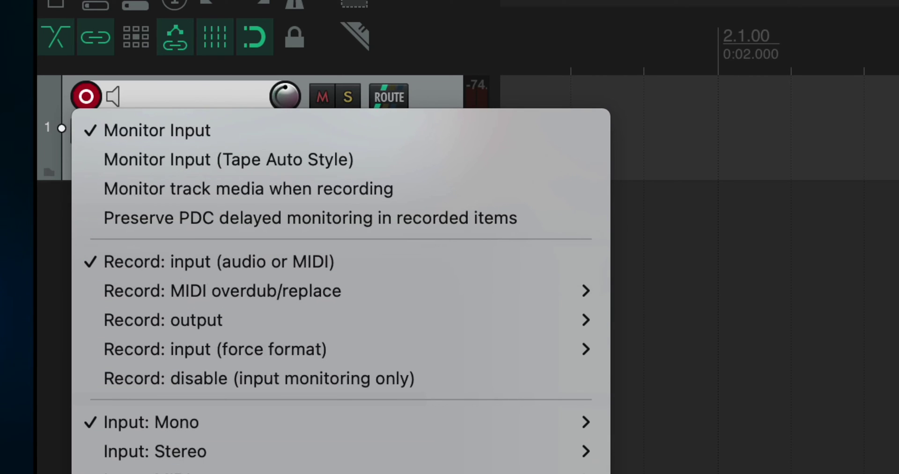
mouse_move(124, 457)
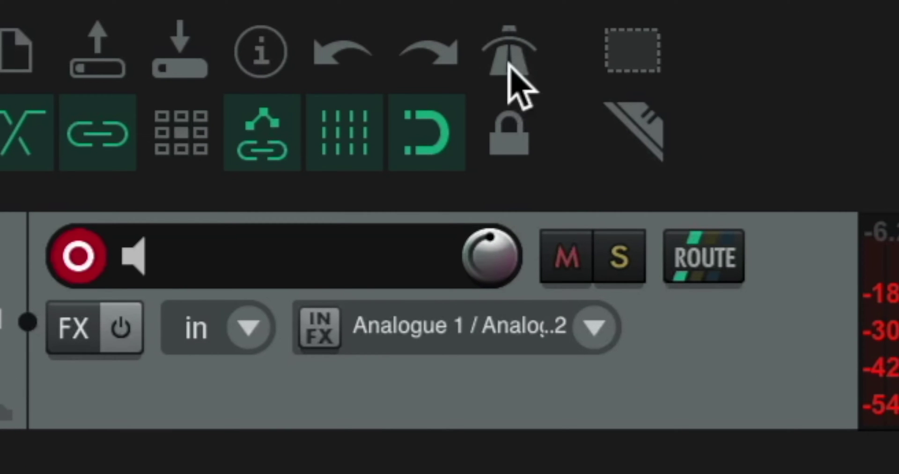
Step: Enable the metronome and open the metronome and pre-roll settings
click(509, 65)
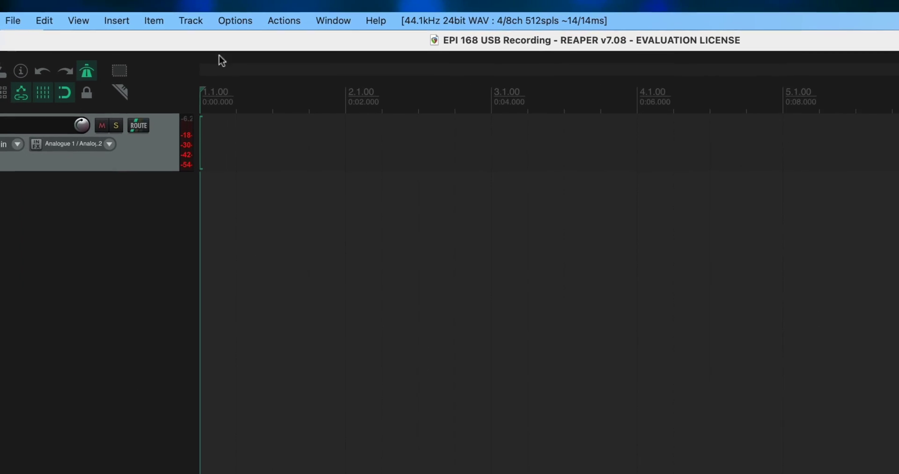
click(226, 19)
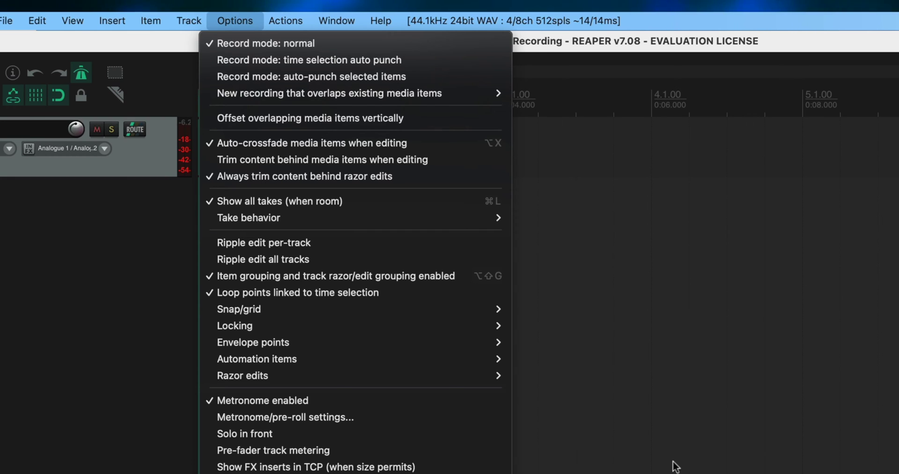
click(284, 417)
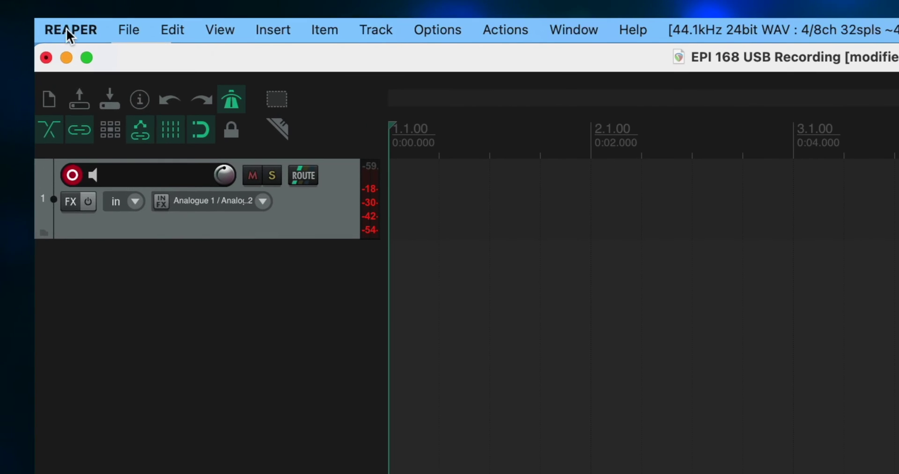
Step: Open the audio device preferences to check the requested block size
click(66, 28)
click(58, 93)
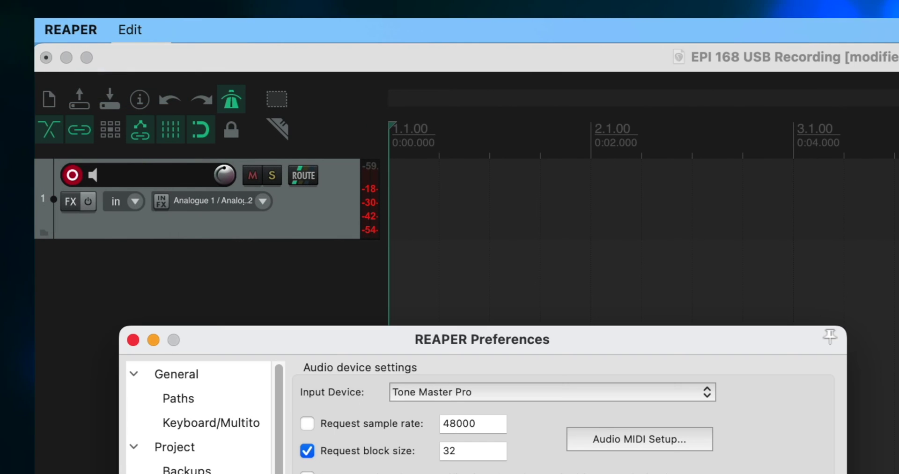
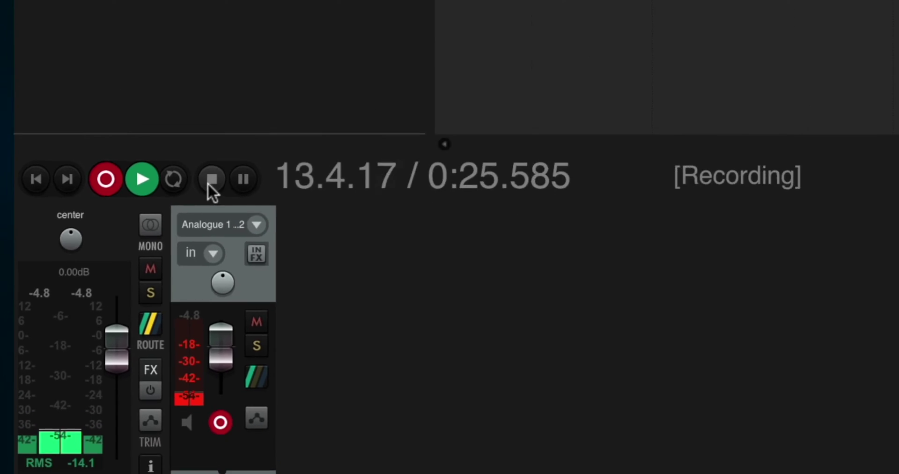
Step: Stop the recording and save all recorded files, and play the take back from the project start
click(253, 102)
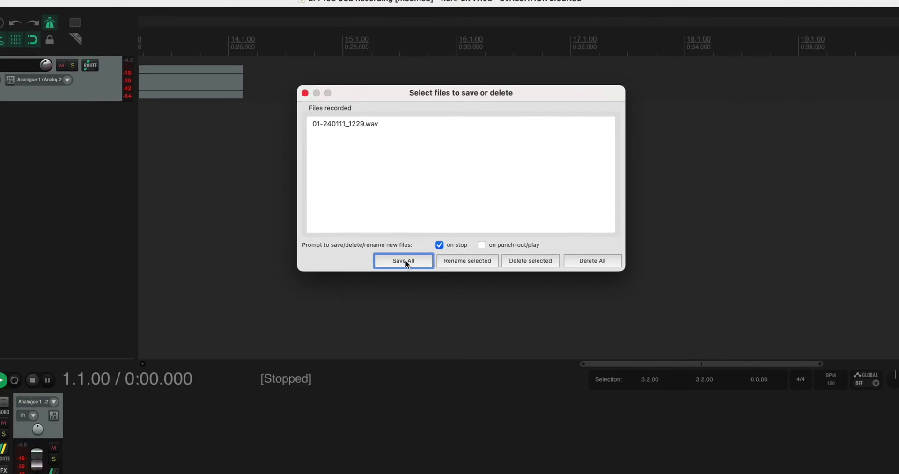
click(324, 417)
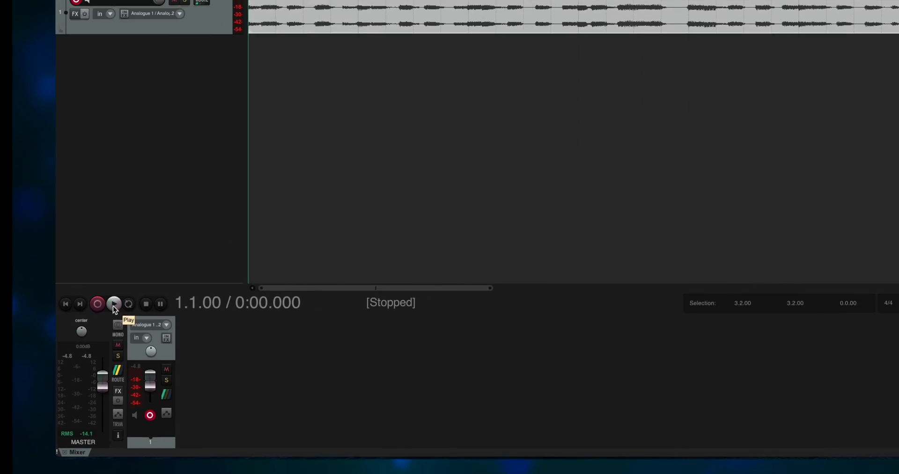
click(114, 305)
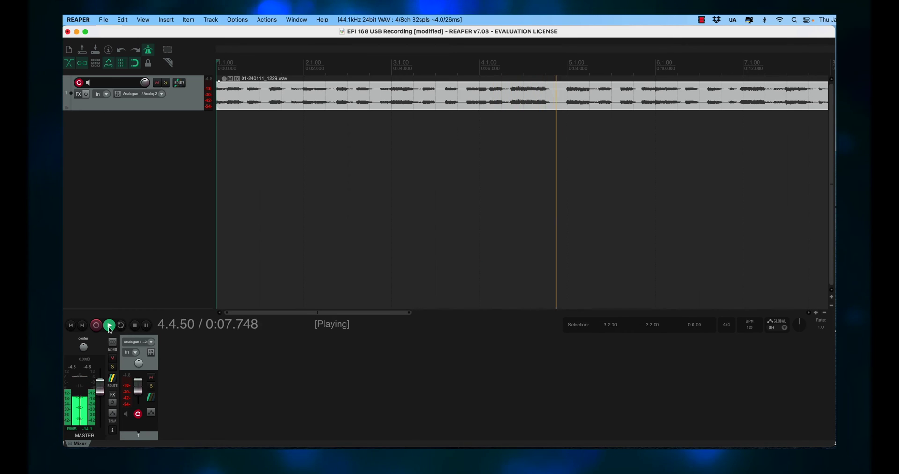
key(space)
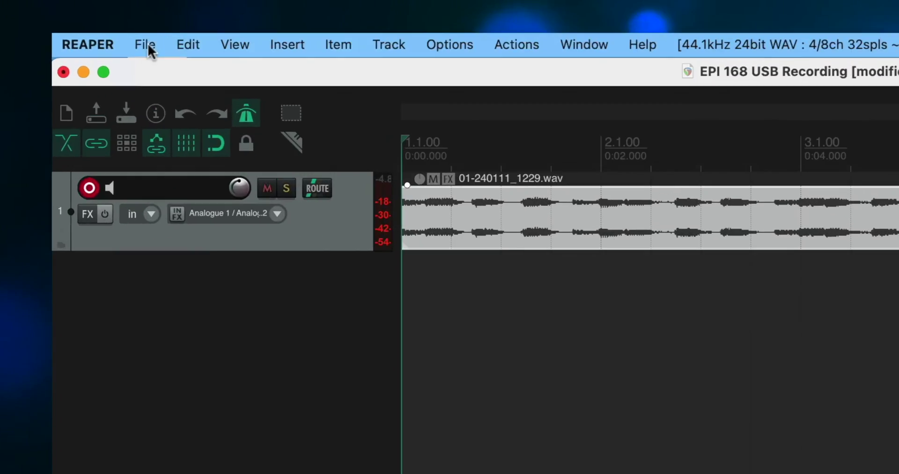
Step: Save the project as EPI 168 USB Recording in the REAPER Media folder, as a REAPER project file
click(104, 20)
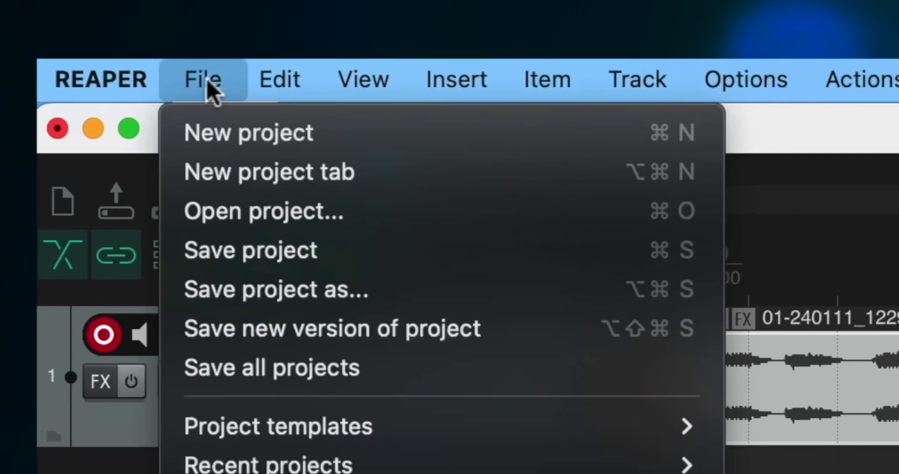
click(247, 297)
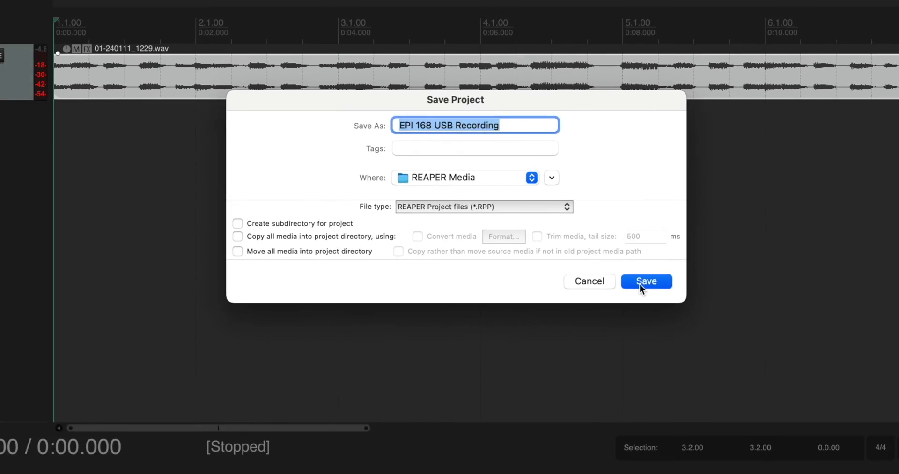
click(778, 409)
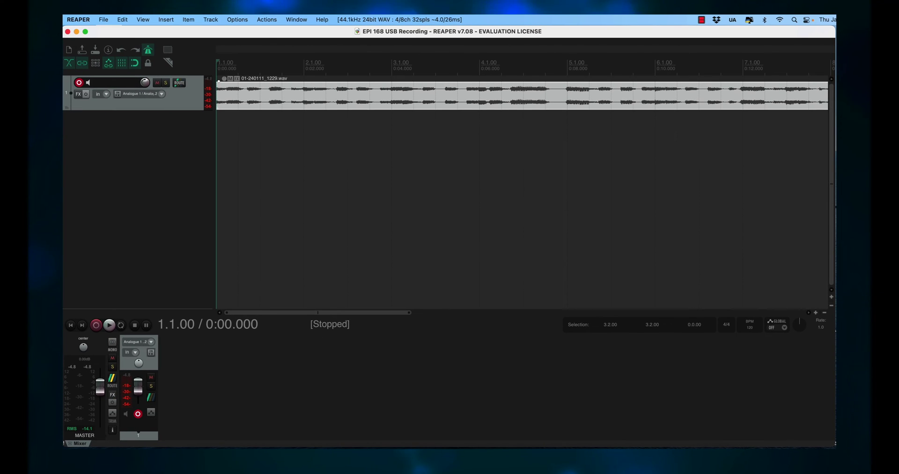
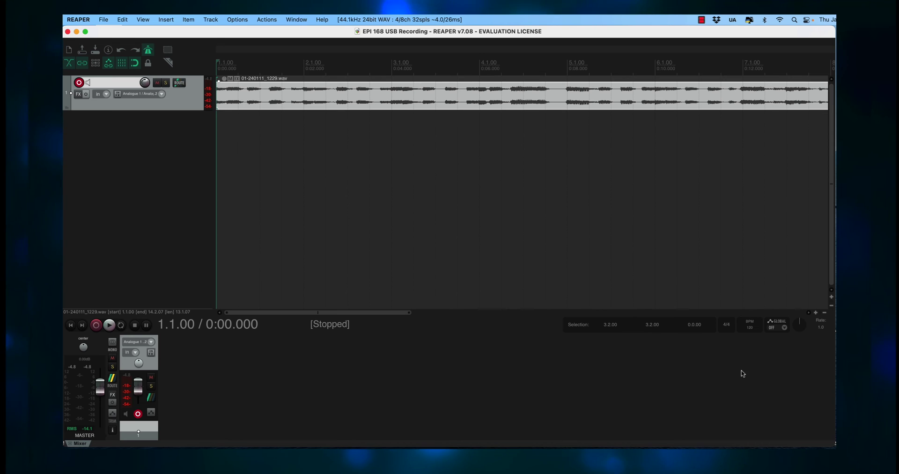
Step: Remove the recorded audio item from the first track
right_click(330, 94)
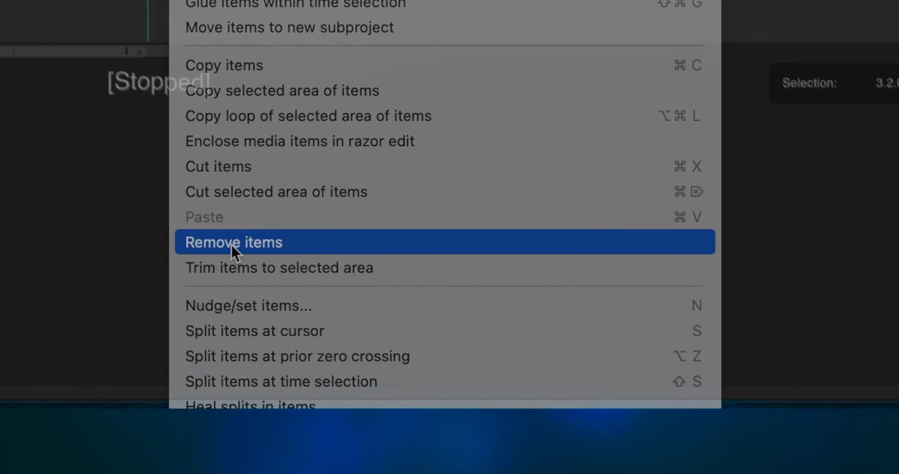
click(231, 243)
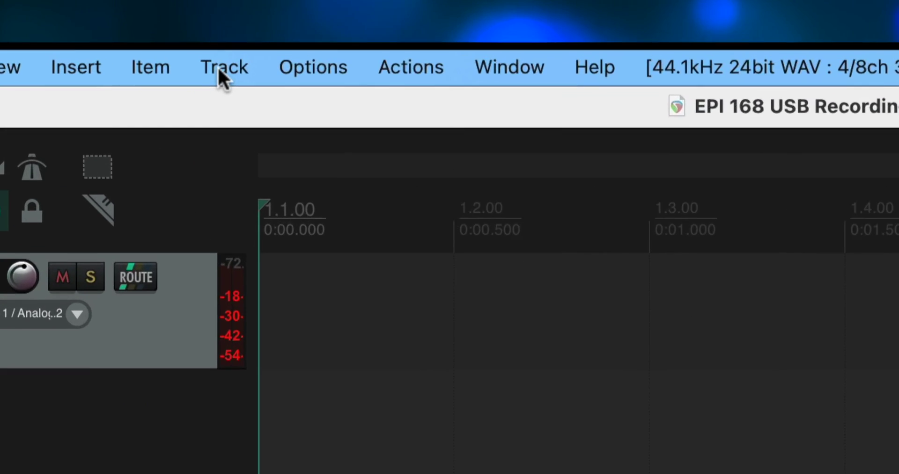
Step: Add a second track, armed for recording with the mono input Analogue 3
click(206, 20)
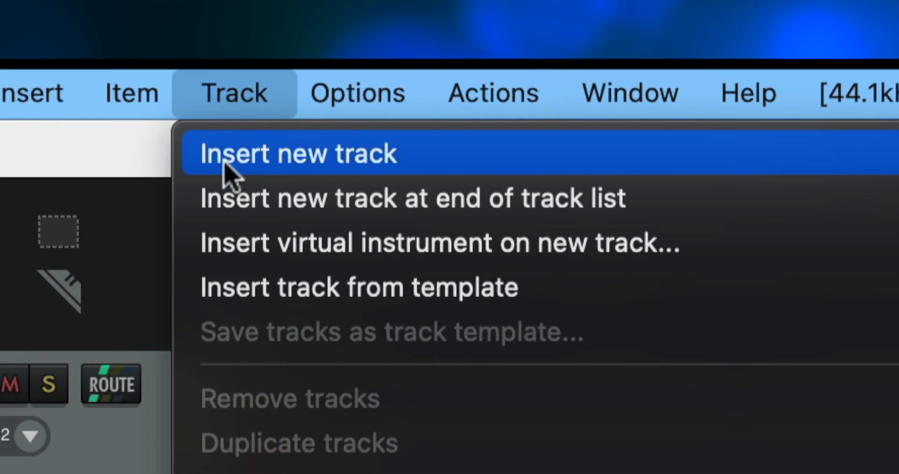
click(225, 159)
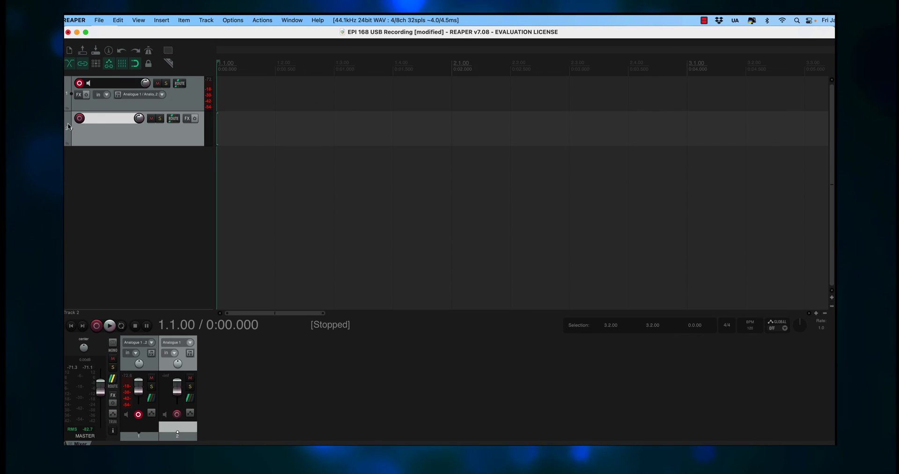
click(79, 119)
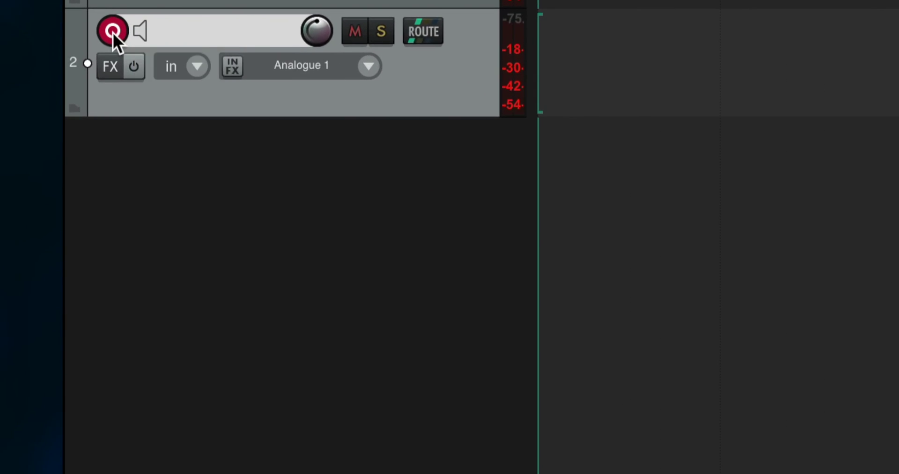
right_click(81, 117)
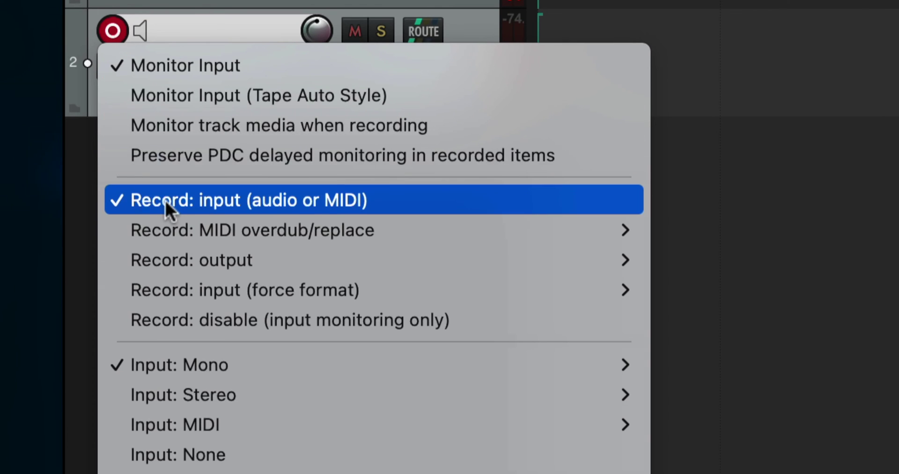
mouse_move(123, 364)
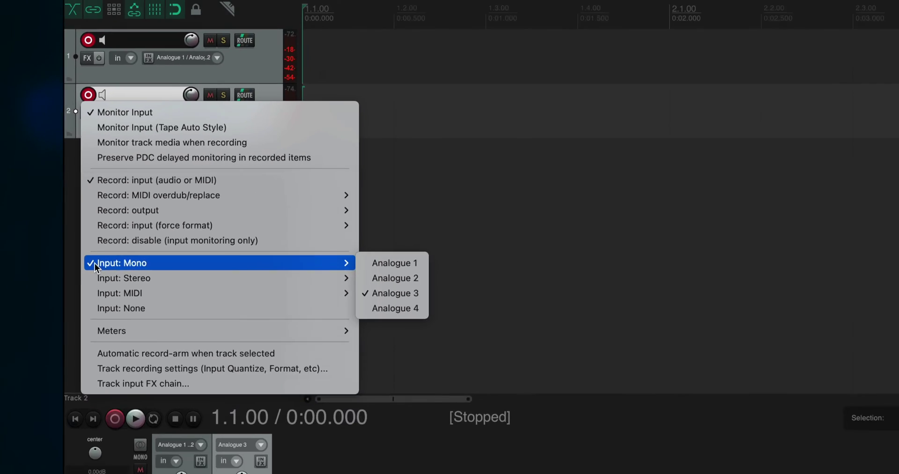
key(Escape)
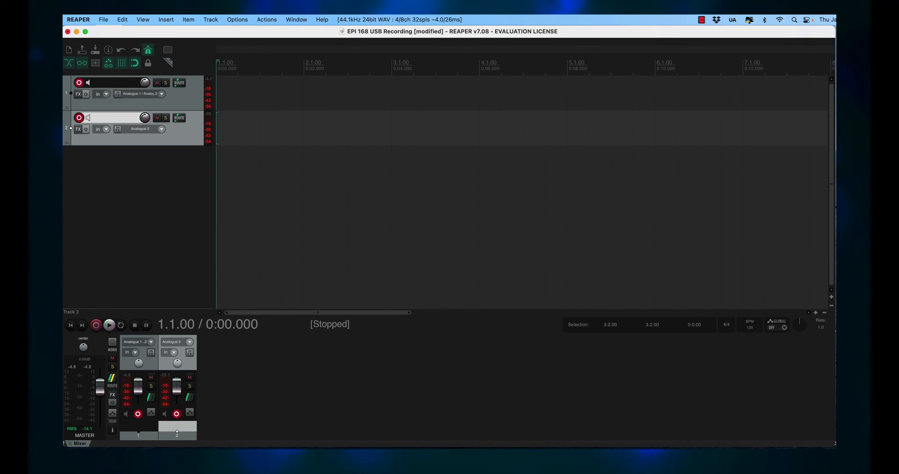
Step: Record a take on both armed tracks from the project start, and save all recorded files
click(97, 328)
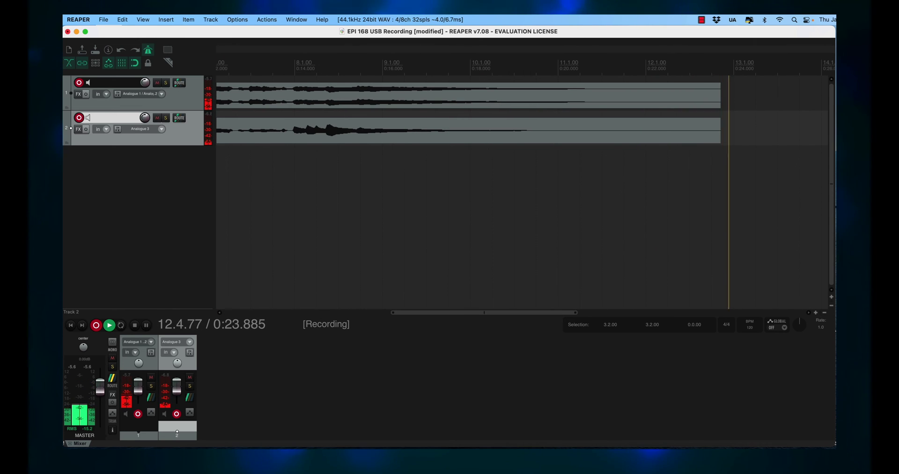
click(135, 325)
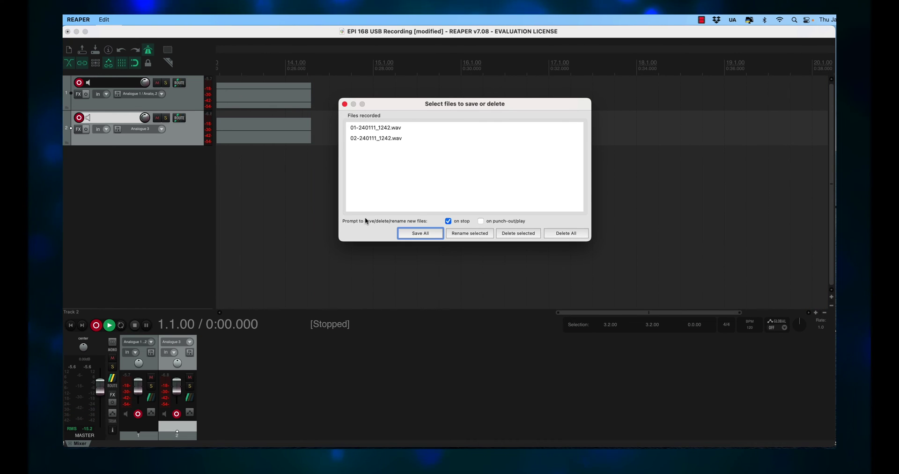
click(420, 233)
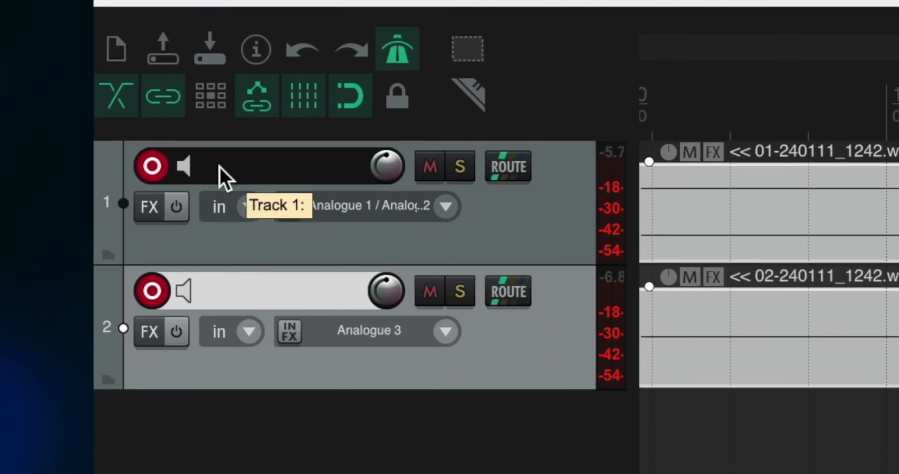
Step: Name the first track "Original gtr track"
double_click(220, 167)
text(Original gtr track)
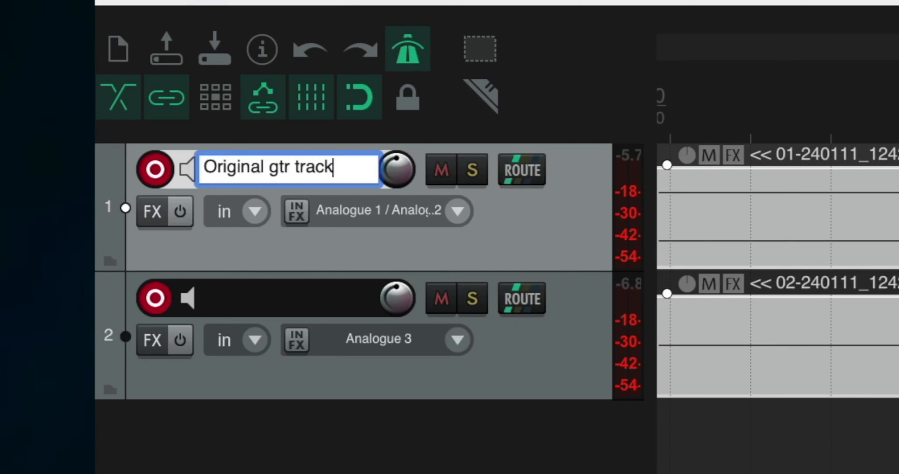
Step: Name the second track "DI track"
double_click(228, 298)
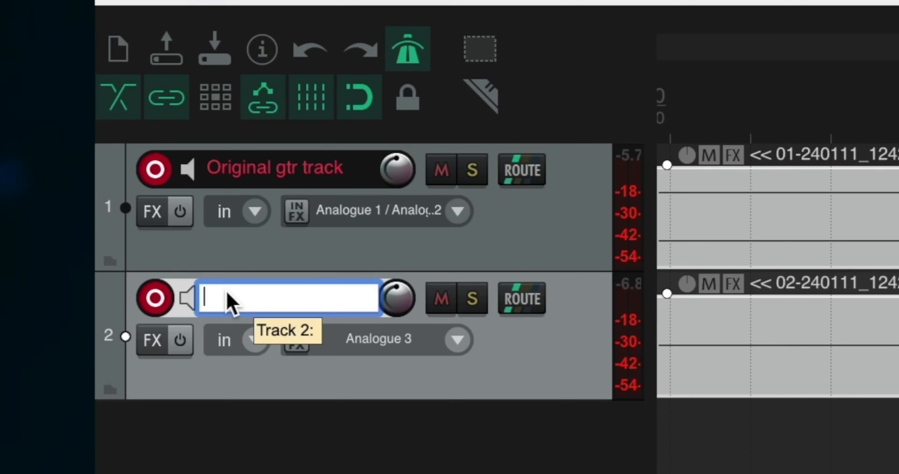
text(DI track)
key(Return)
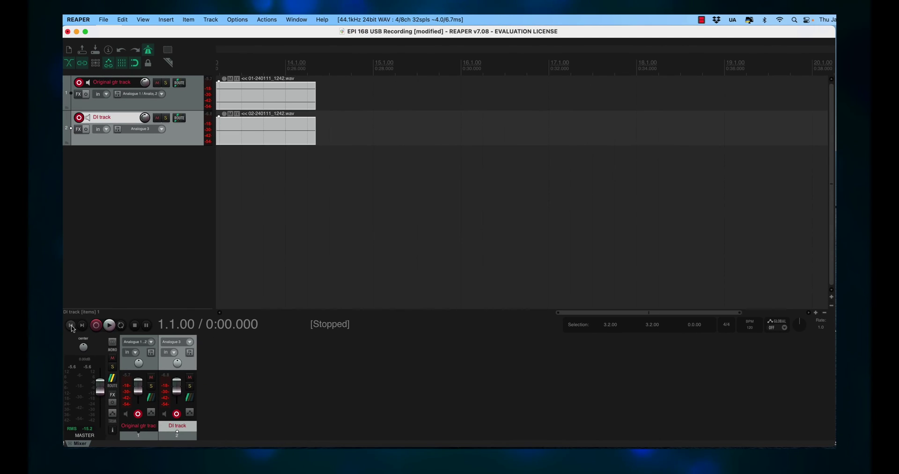
Step: Mute the DI track and play back the original guitar track on its own from the project start
click(156, 118)
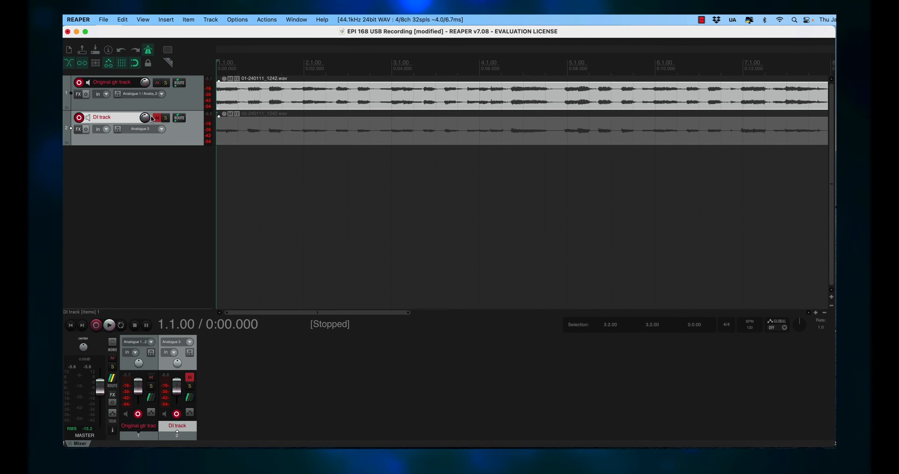
click(109, 328)
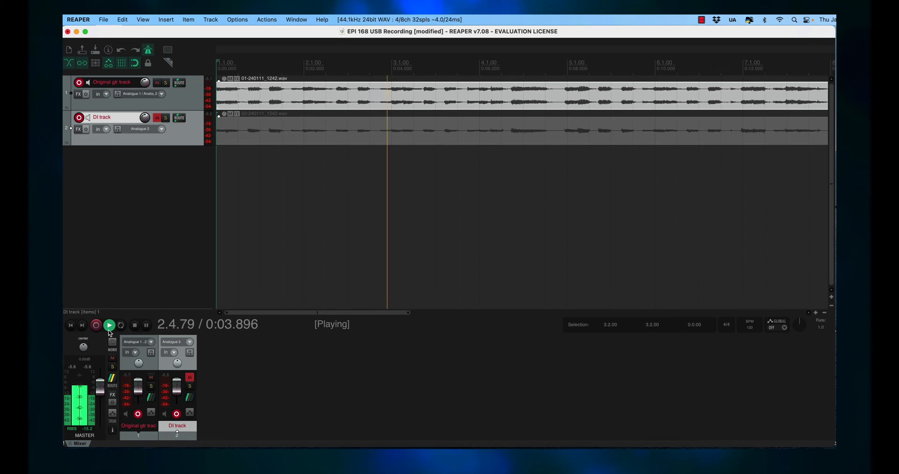
click(135, 330)
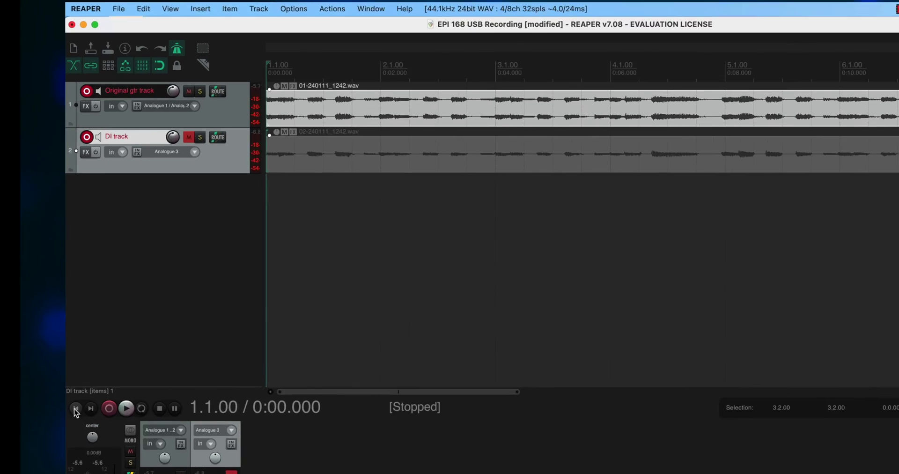
Step: Unmute the DI track, mute the original guitar track, and play back the DI recording on its own
click(157, 117)
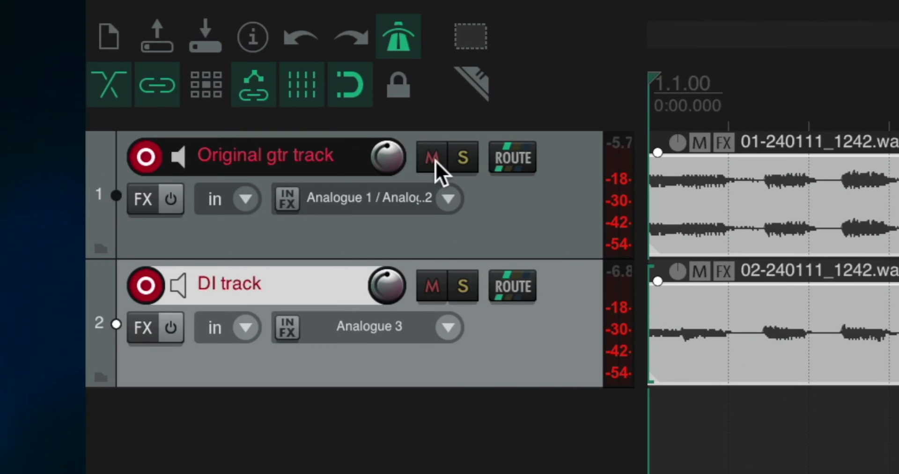
click(424, 163)
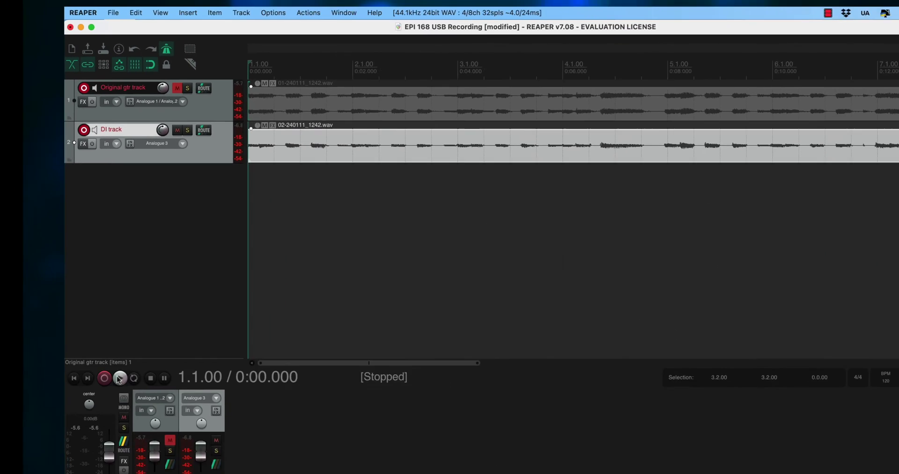
click(108, 325)
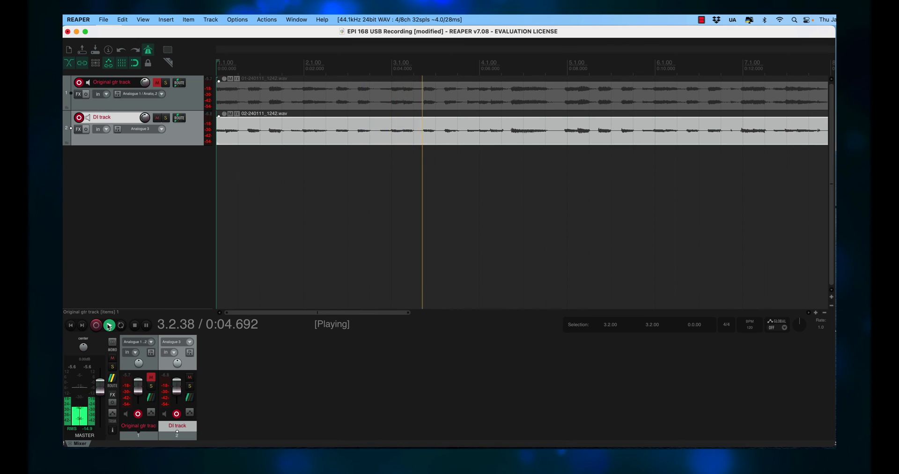
click(135, 326)
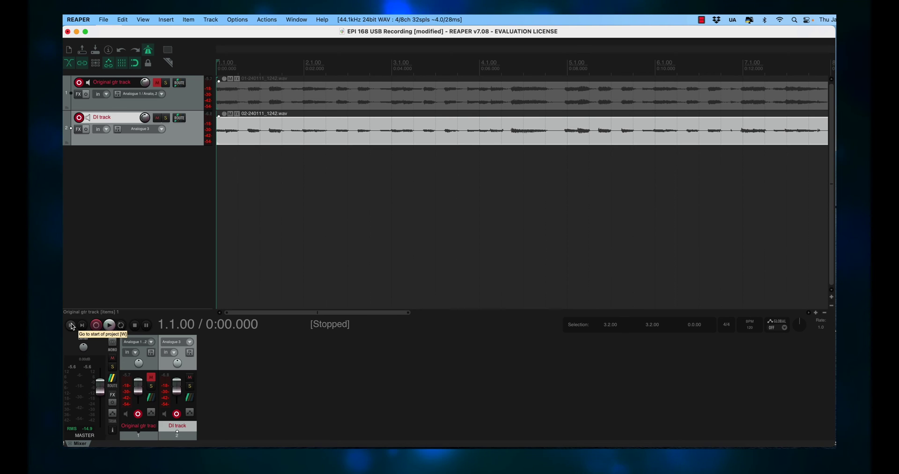
Step: Save the project with its recorded takes
click(103, 20)
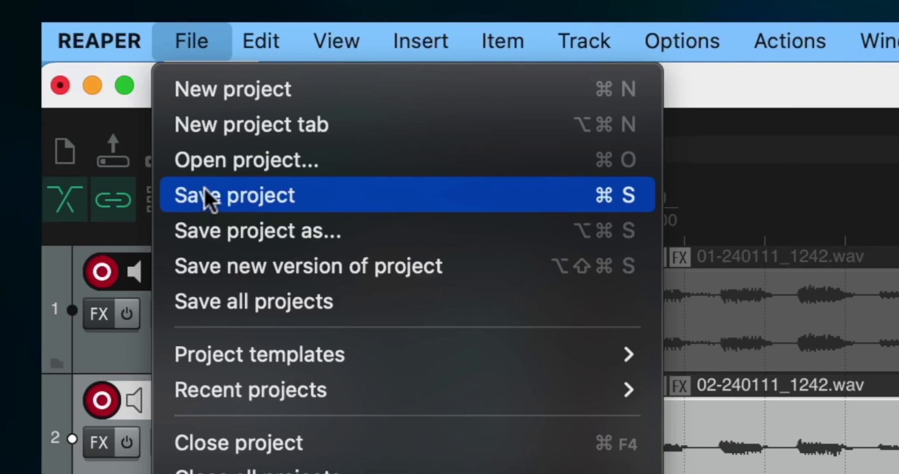
click(163, 137)
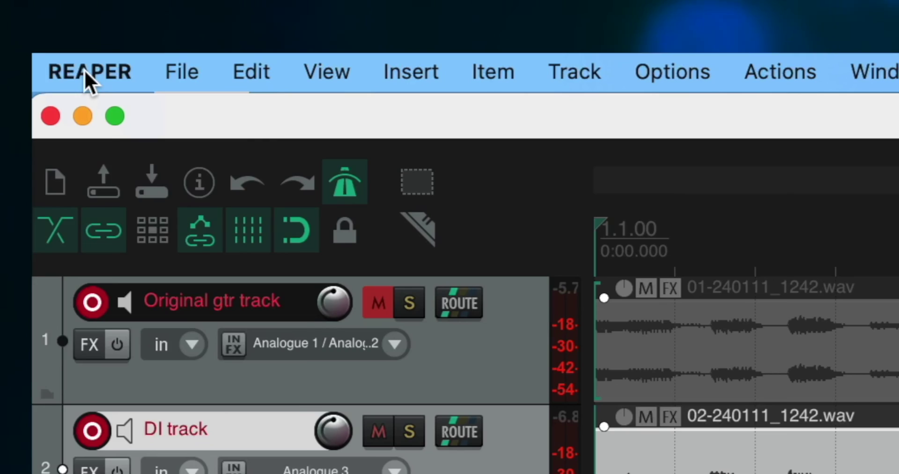
Step: Disable the use of different input and output devices in the audio device preferences, keeping Tone Master Pro as the audio device
click(84, 69)
click(75, 172)
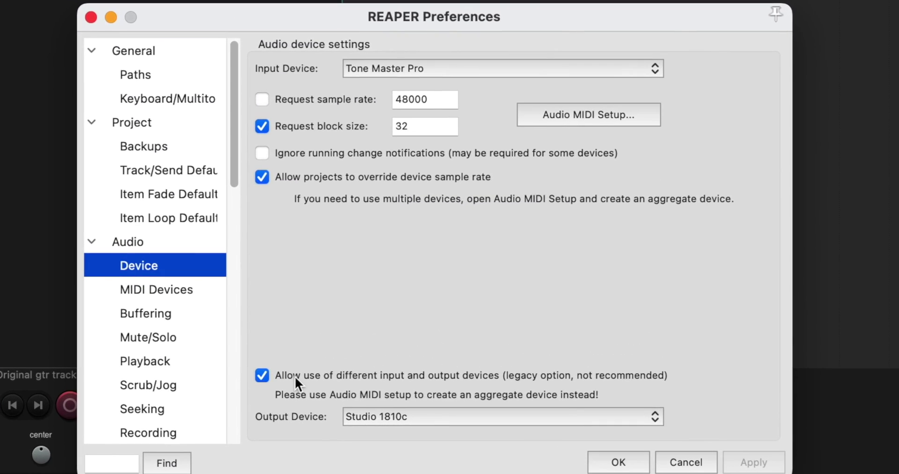
click(261, 375)
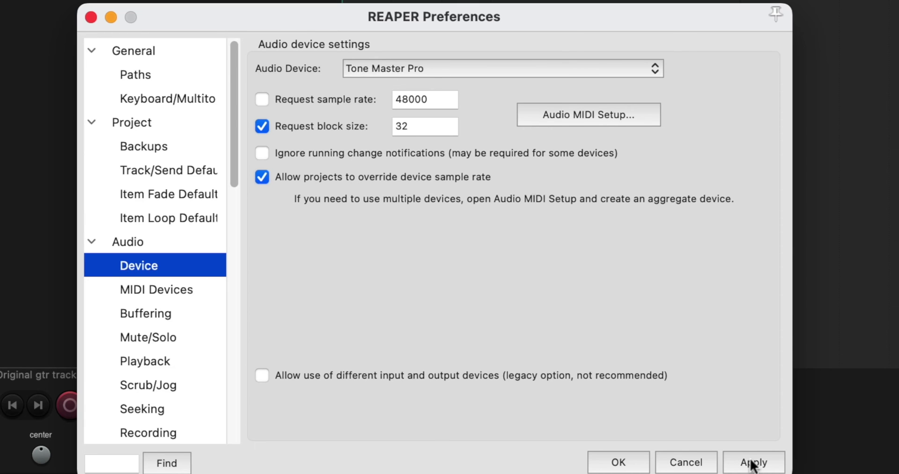
click(619, 462)
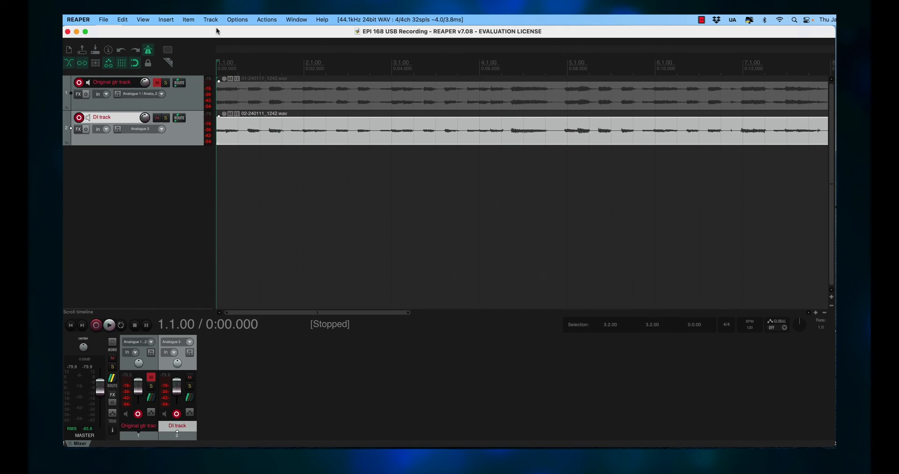
Step: Insert a third track, armed for recording with the stereo input Analogue 1 / Analogue 2
click(212, 22)
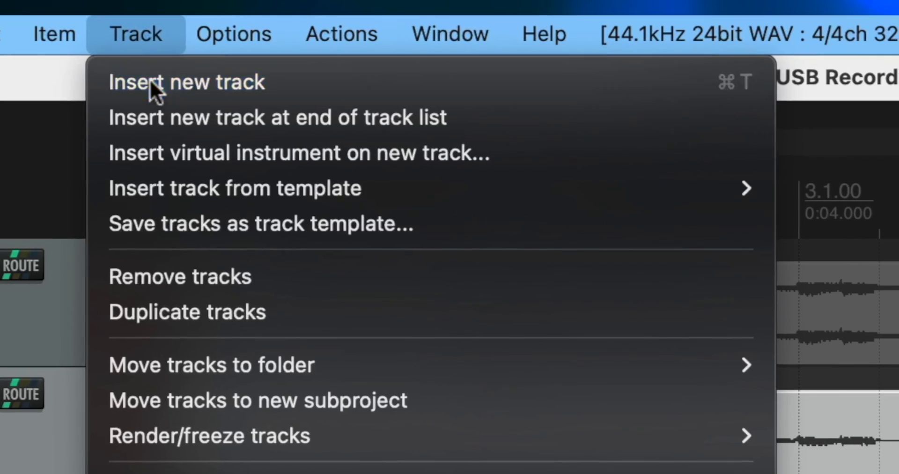
click(215, 34)
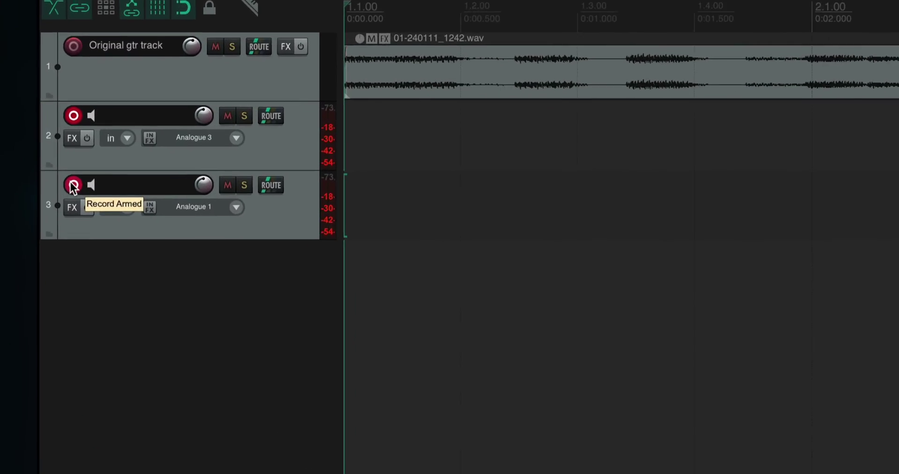
right_click(73, 185)
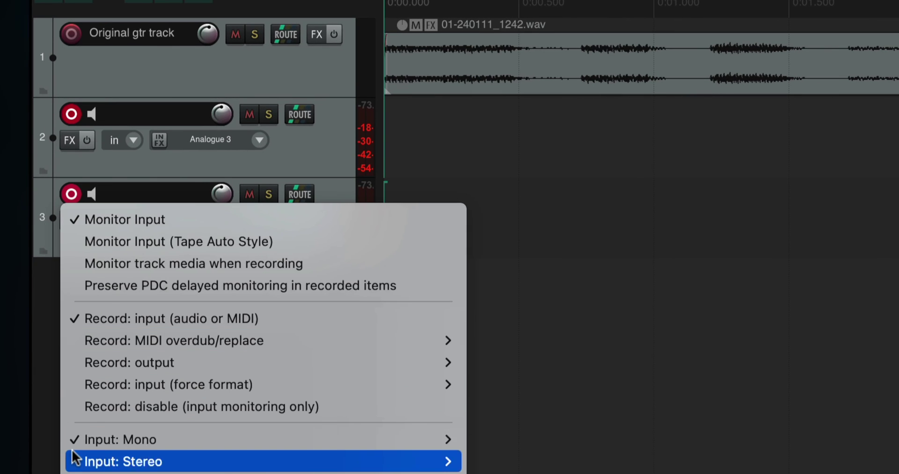
mouse_move(92, 406)
mouse_move(91, 465)
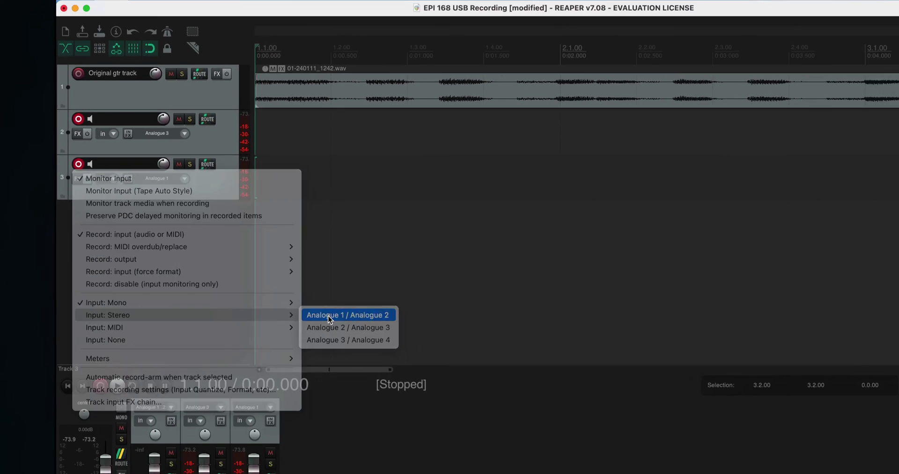
click(515, 462)
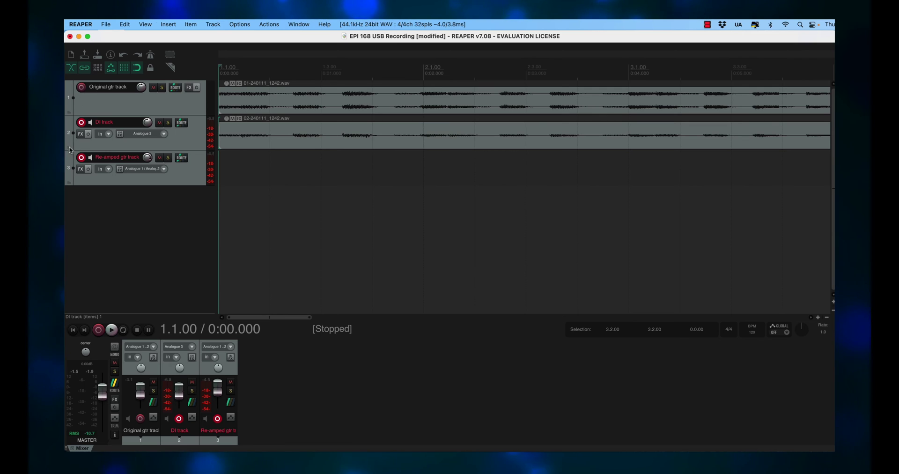
Step: Disarm recording on the DI track and mute the original guitar track
click(81, 123)
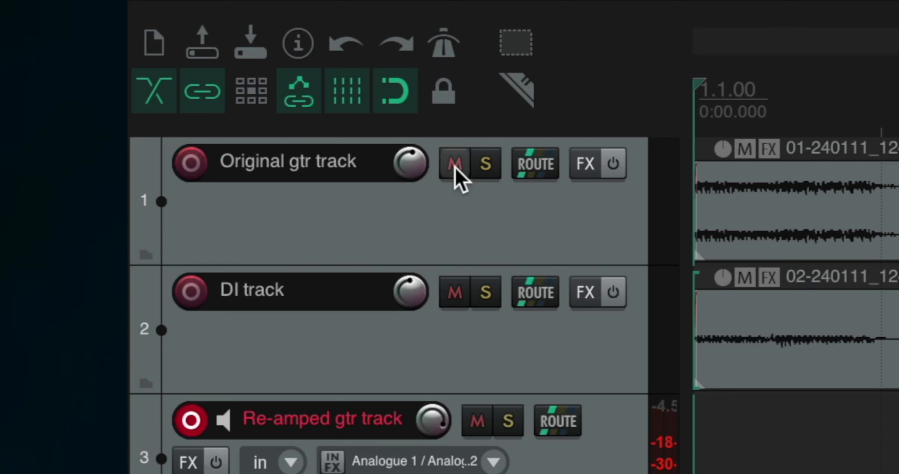
click(454, 167)
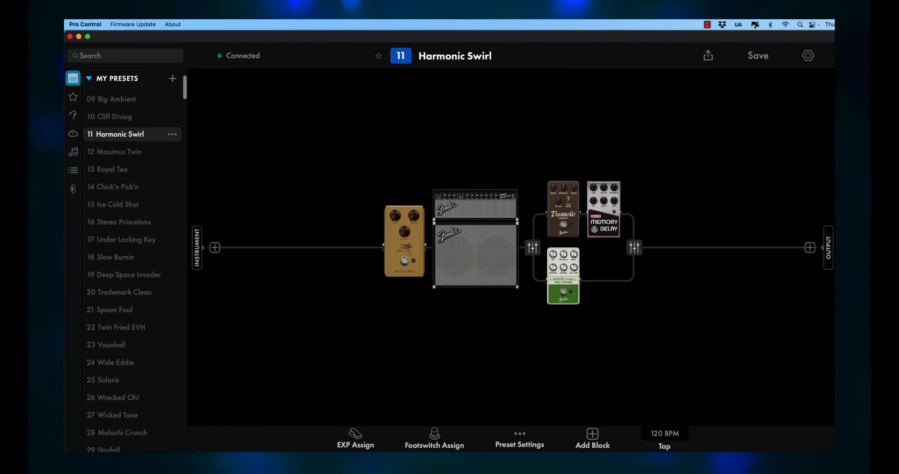
Step: Back in REAPER, add Analogue 3 as a hardware output of the master track and mute its Analogue 1 / Analogue 2 output
click(78, 36)
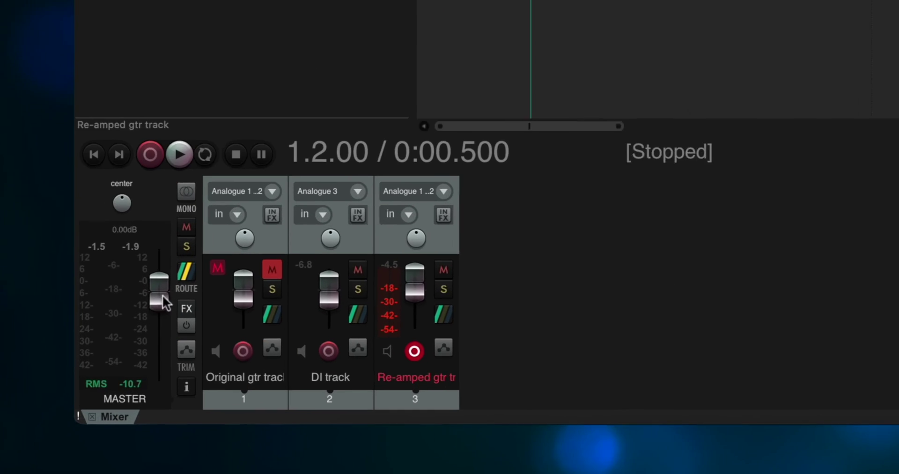
click(217, 221)
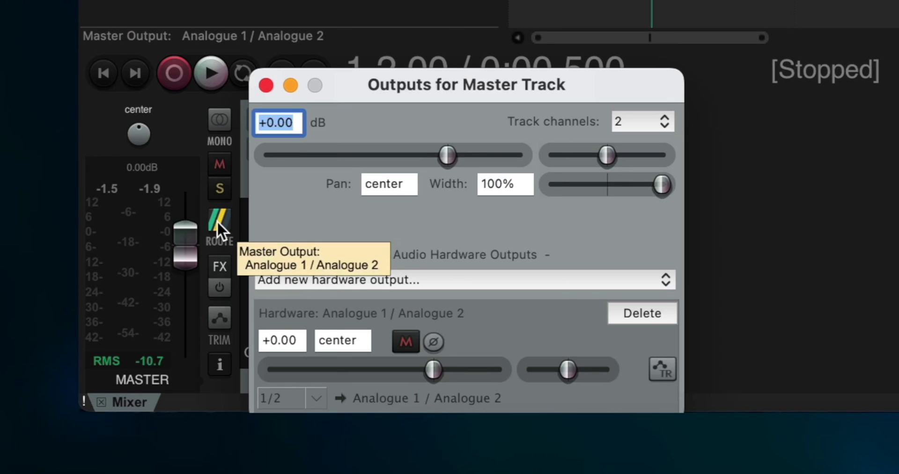
click(366, 280)
scroll(355, 304, down, 2)
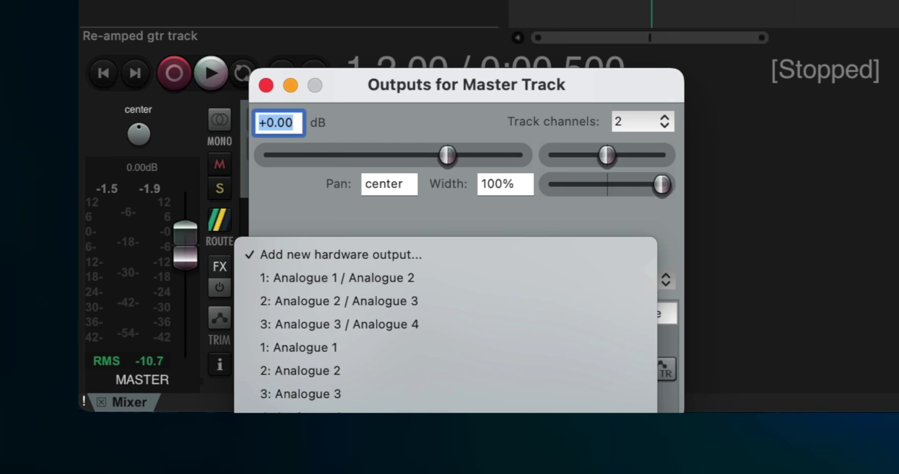
click(305, 393)
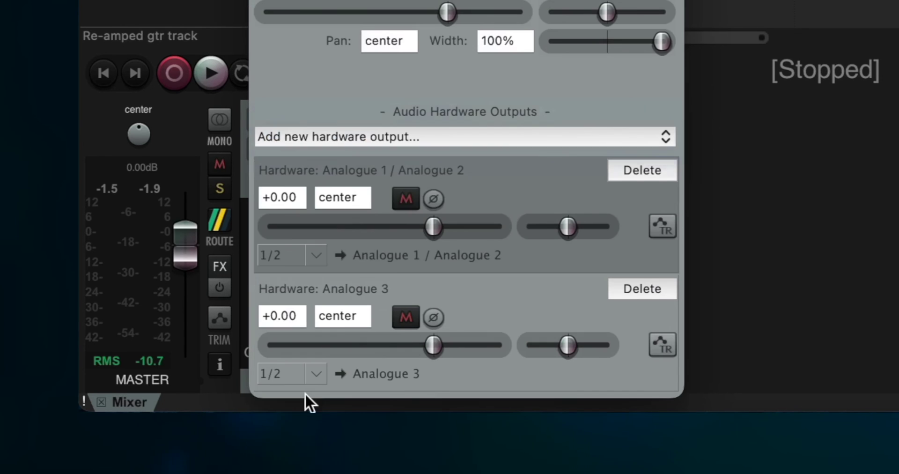
click(403, 202)
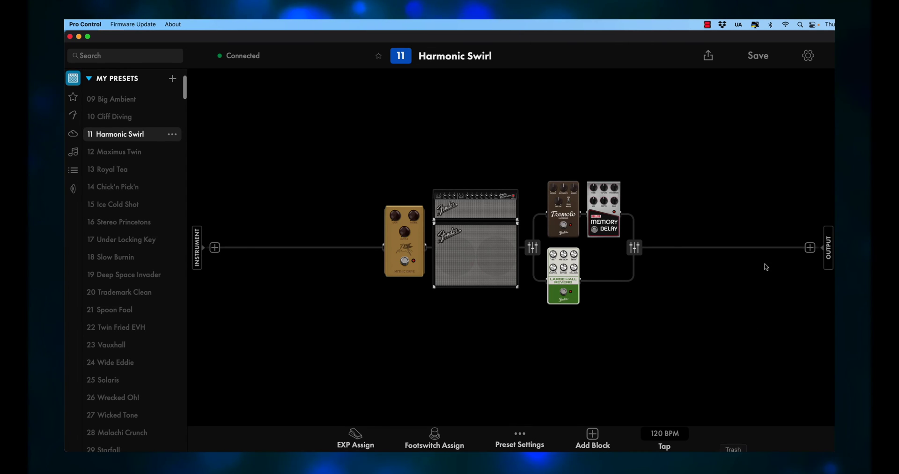
Step: Switch to Pro Control, turn on Reamp Mode in the USB I/O settings, and return to REAPER
click(807, 60)
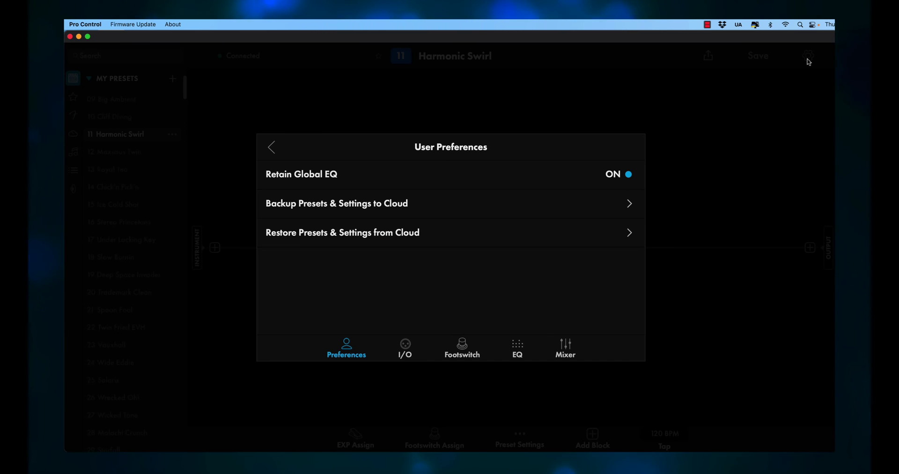
click(404, 354)
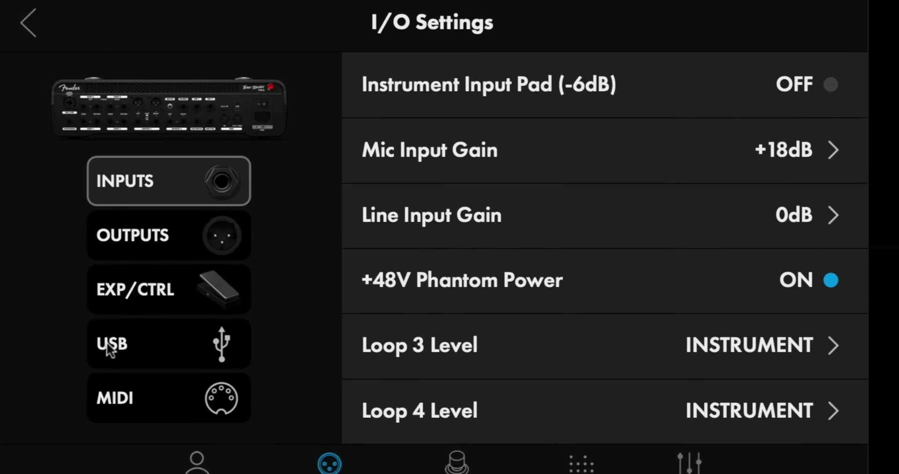
click(309, 290)
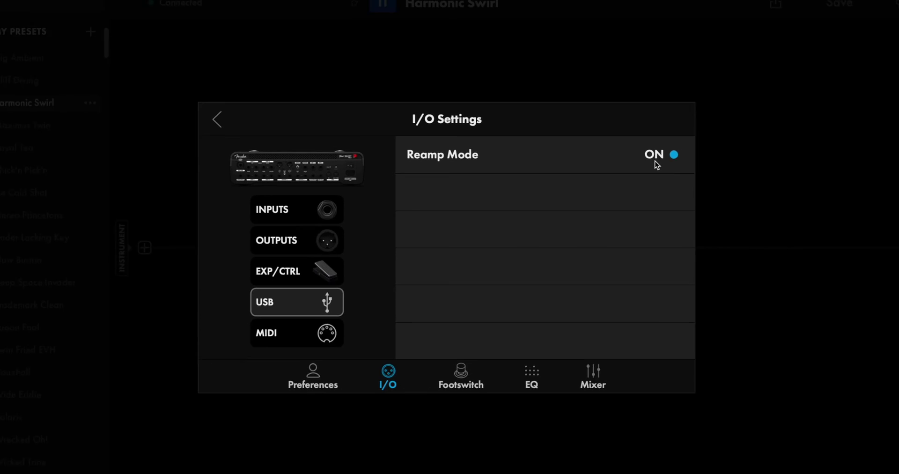
key(Escape)
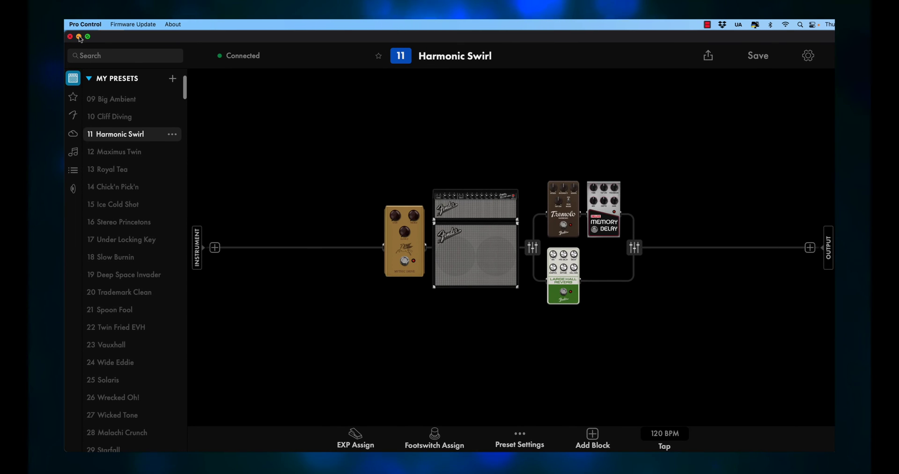
click(79, 37)
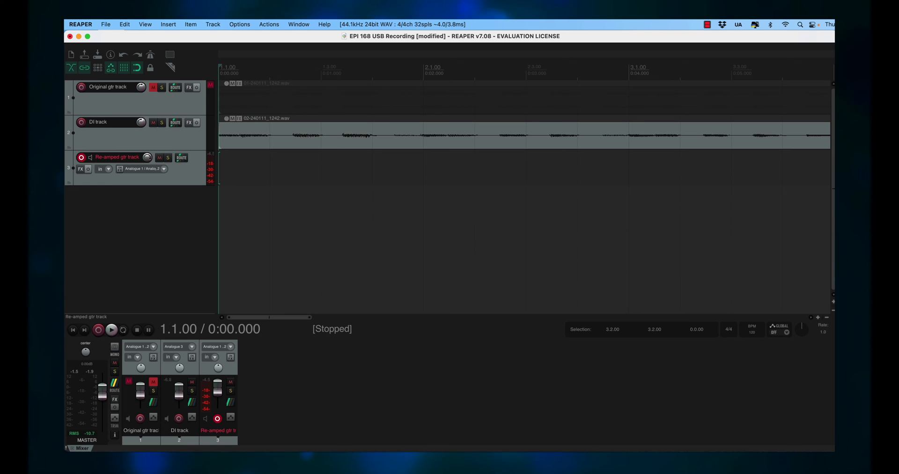
Step: Record the DI signal through the Tone Master Pro onto the re-amped guitar track from the project start, and save the recorded file
click(99, 330)
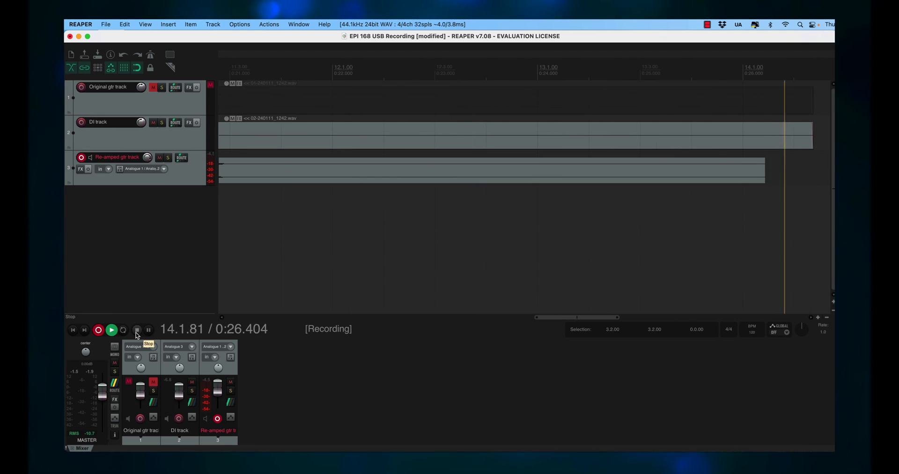
click(137, 331)
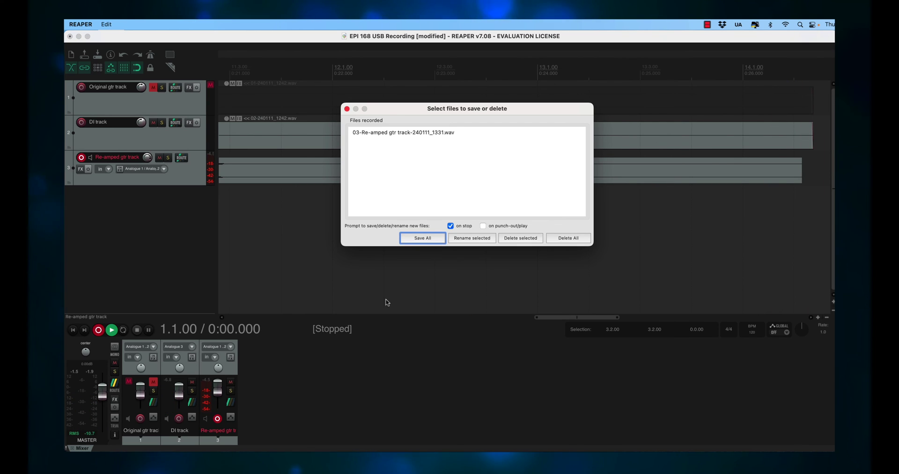
key(Return)
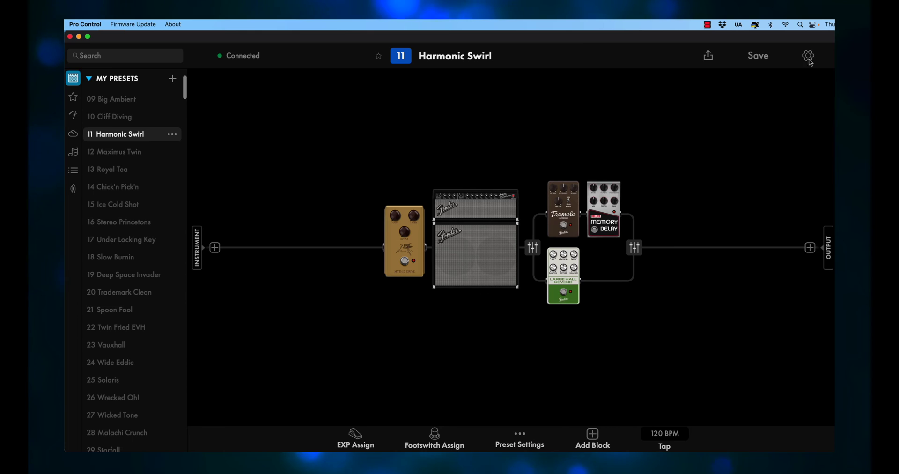
Step: Turn off Reamp Mode in the Tone Master Pro's USB I/O settings
click(811, 57)
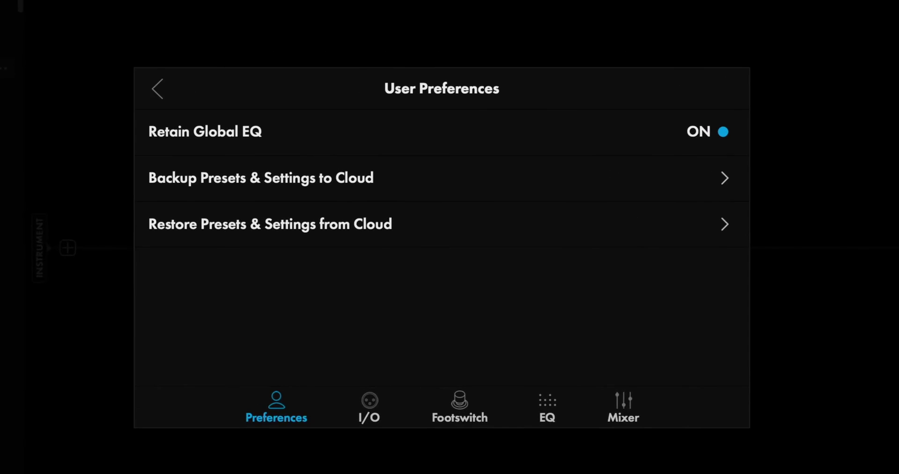
click(372, 401)
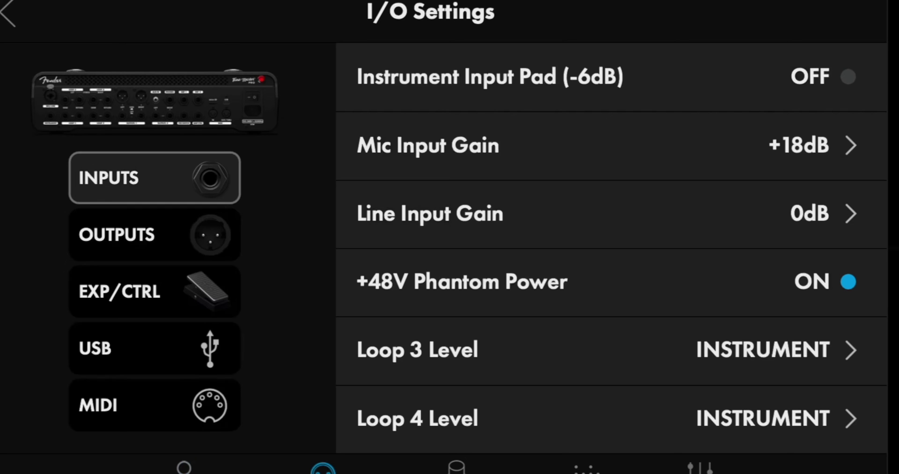
click(99, 353)
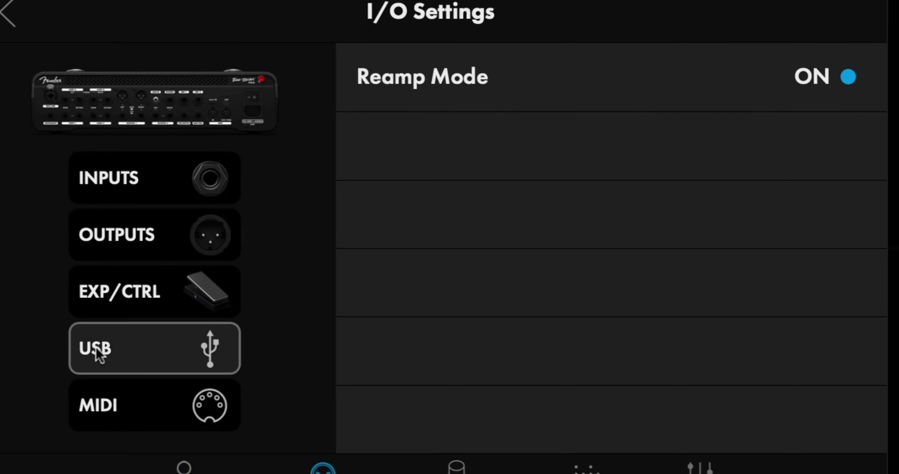
click(841, 80)
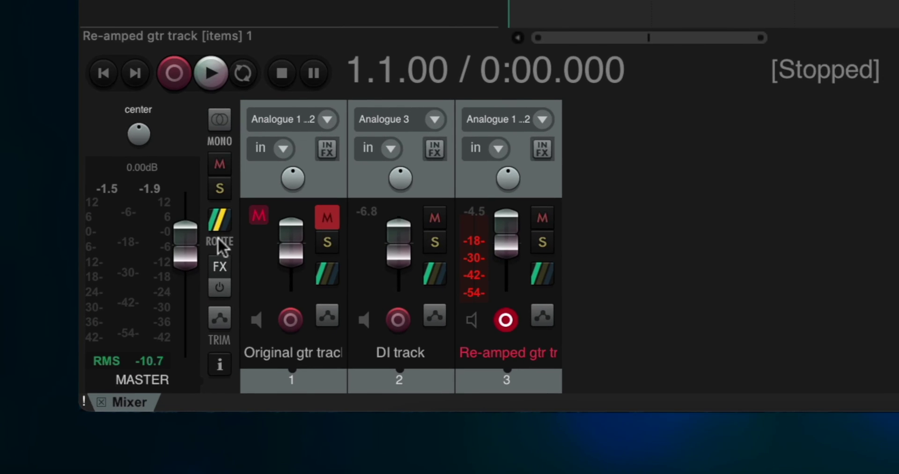
Step: Switch to REAPER and unmute the master track's Analogue 1 / Analogue 2 hardware output
click(219, 239)
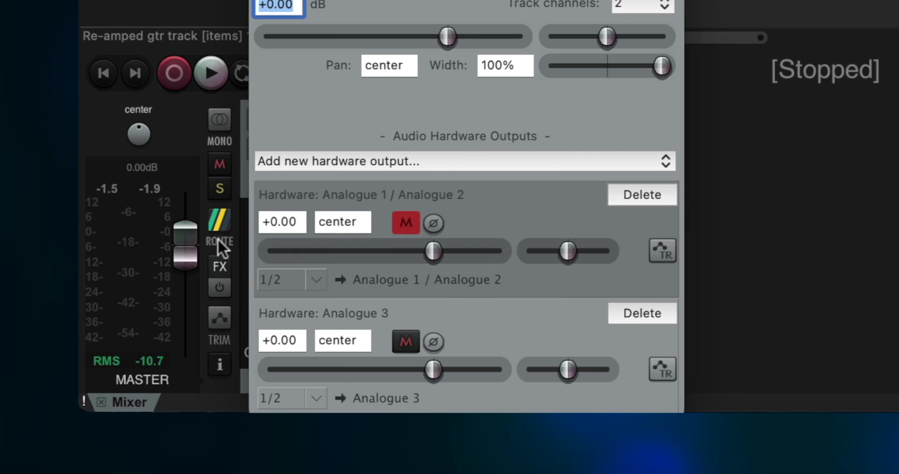
click(405, 223)
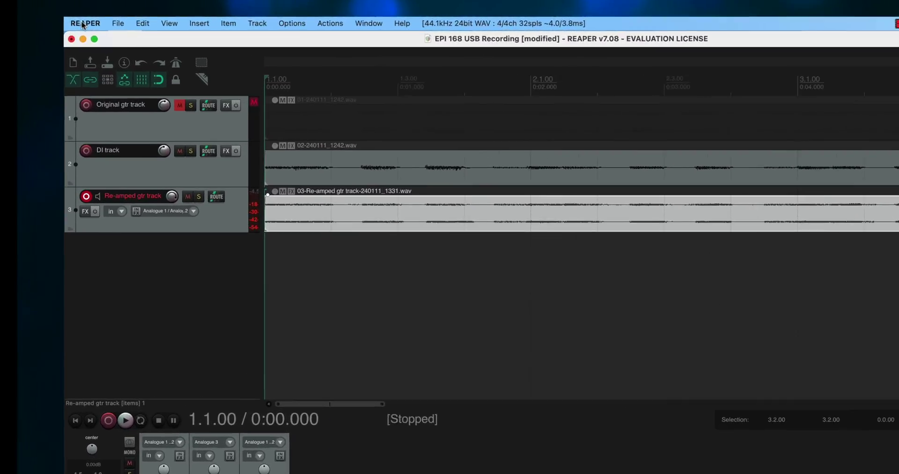
Step: In the audio device preferences, allow different input and output devices, set the output device to Studio 1810c, and apply the change
click(80, 24)
click(91, 77)
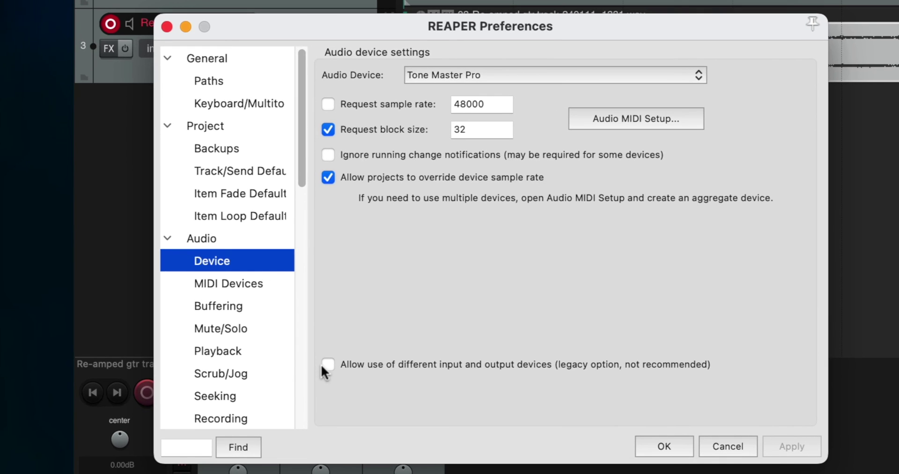
click(327, 365)
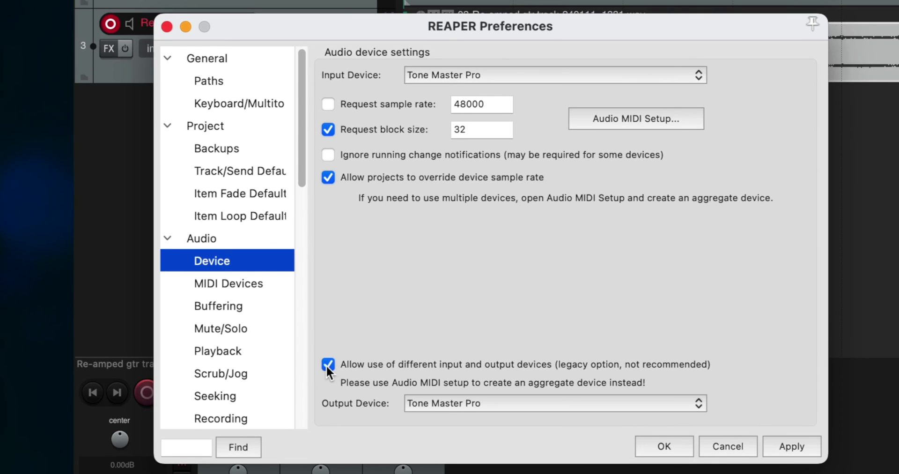
click(484, 403)
click(446, 458)
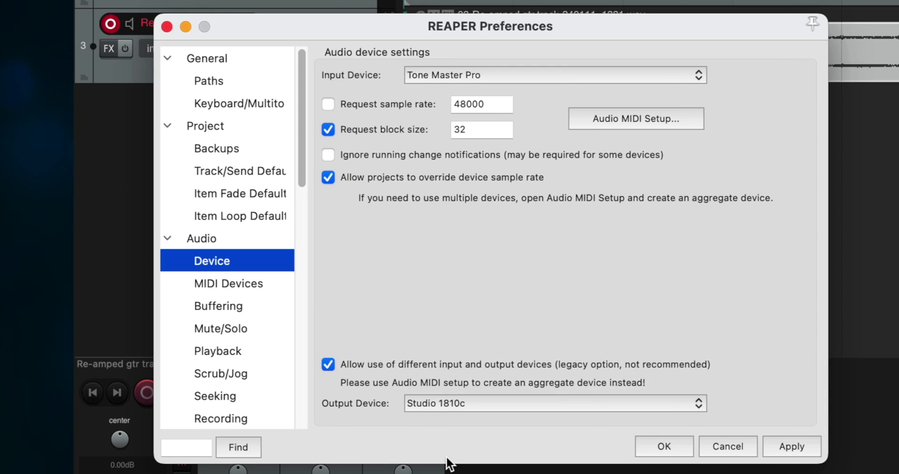
click(792, 446)
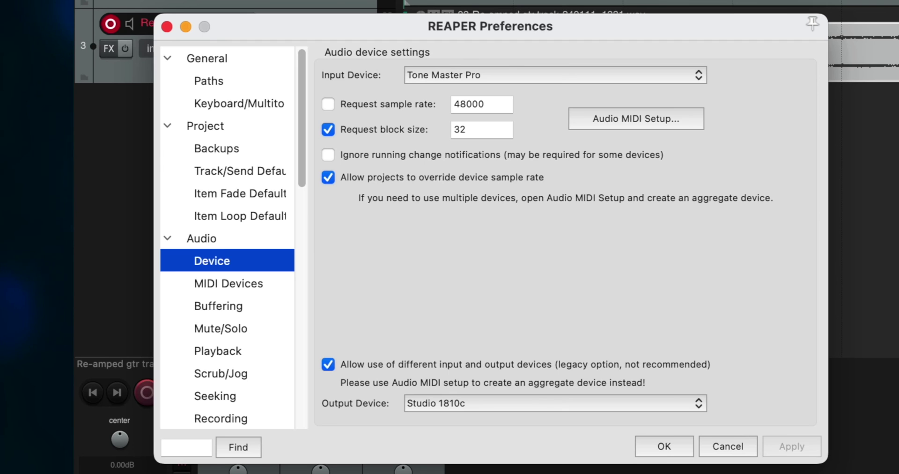
click(658, 445)
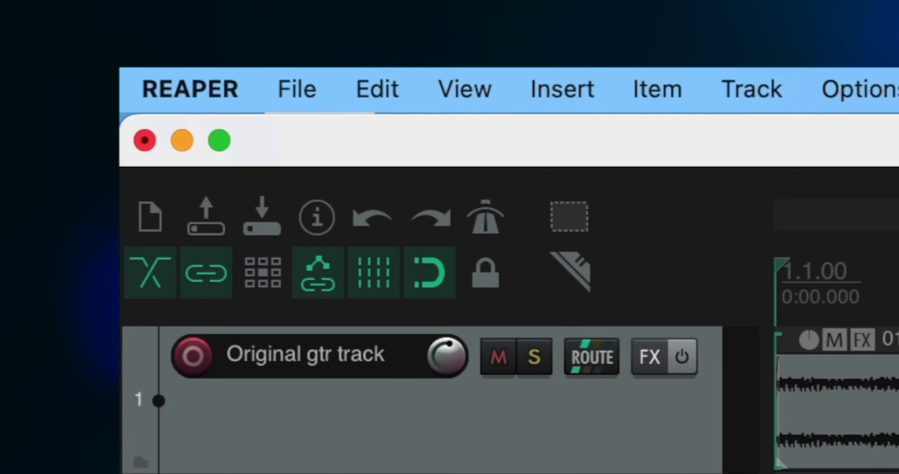
Step: Play back the recorded guitar tracks to compare the original with the re-amped sound, and stop playback
key(space)
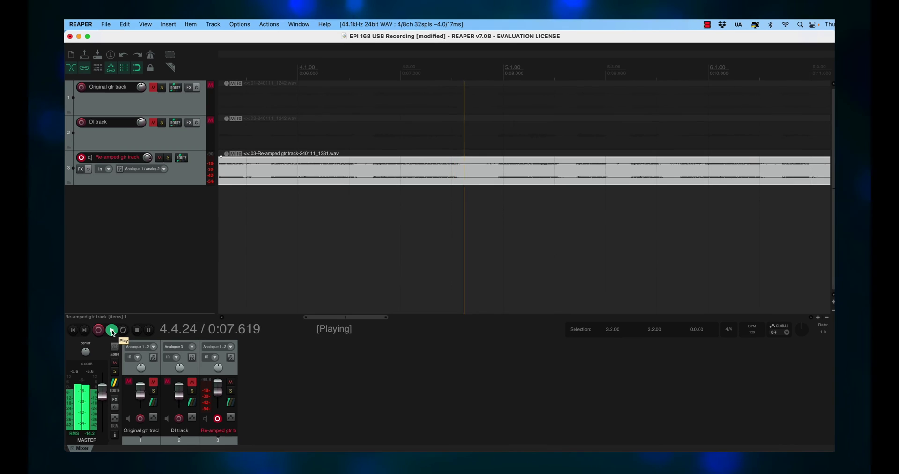
key(space)
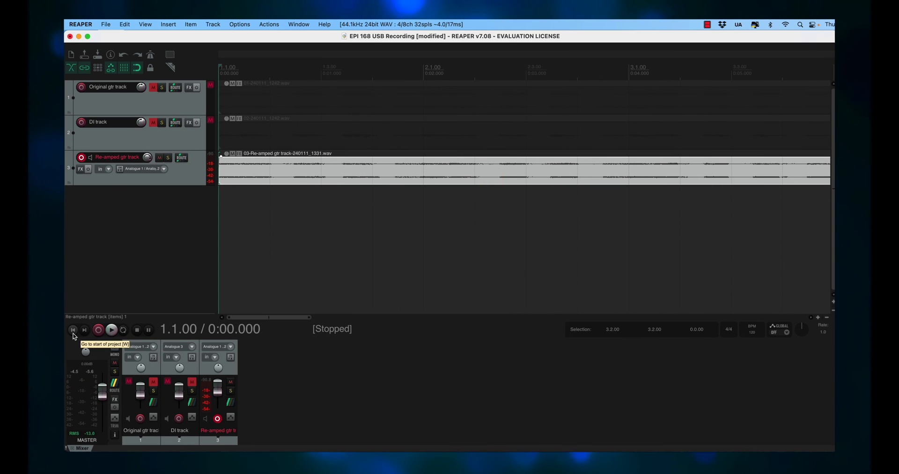